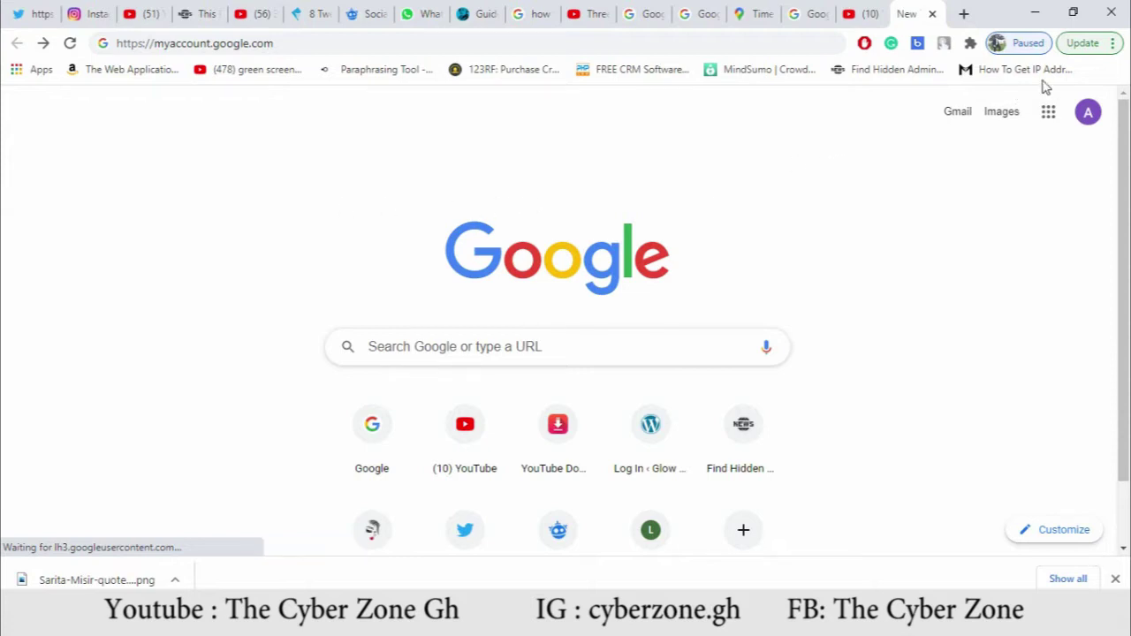
Open a new incognito window from Chrome's three-dot menu
left_click(1114, 46)
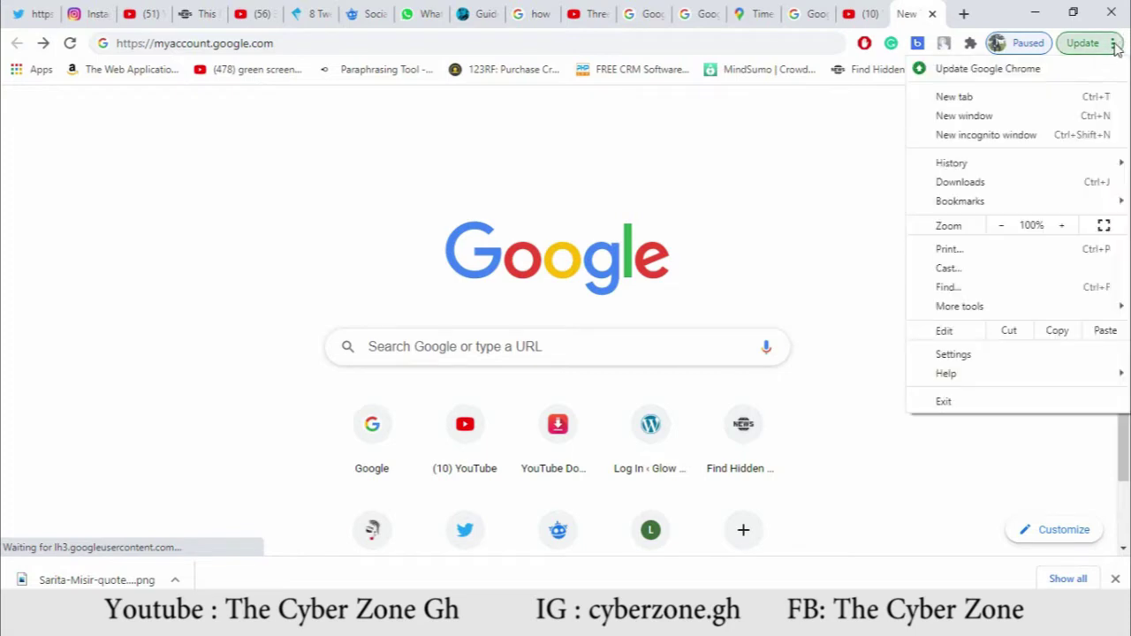
left_click(986, 134)
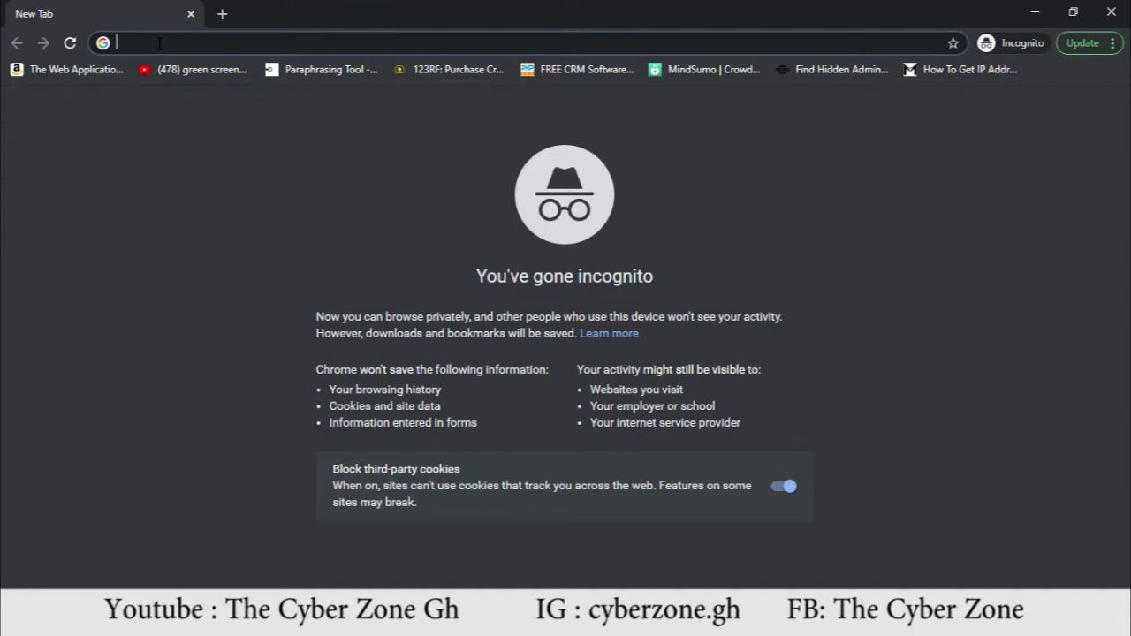
Go to myaccount.google.com from the address bar suggestion after typing 'my'
type("myaccount.google.com")
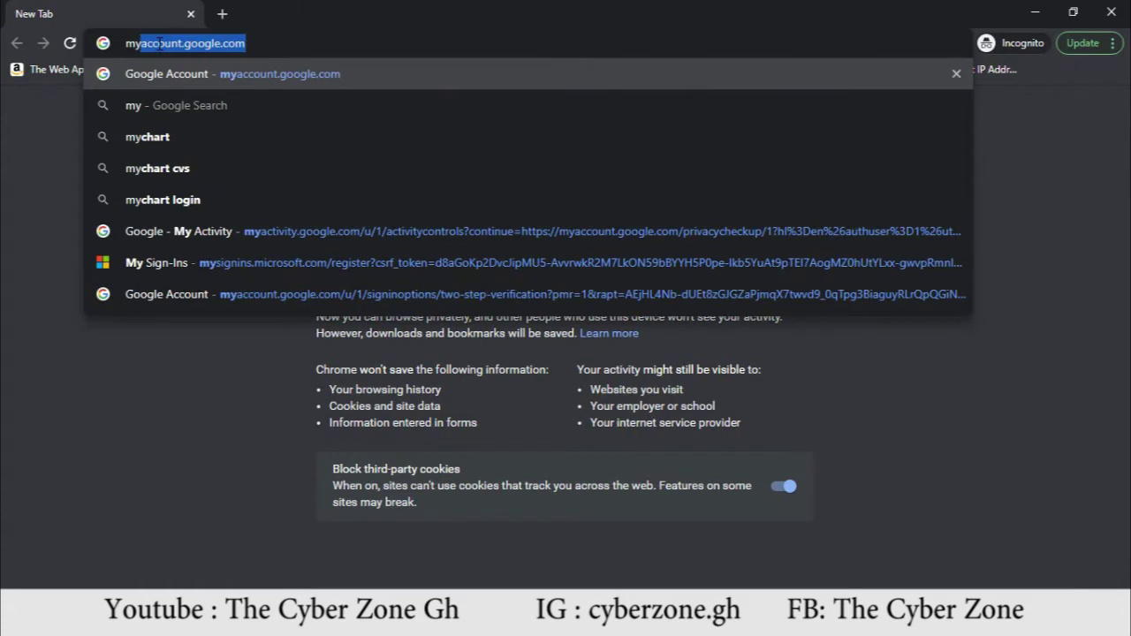
key("Return")
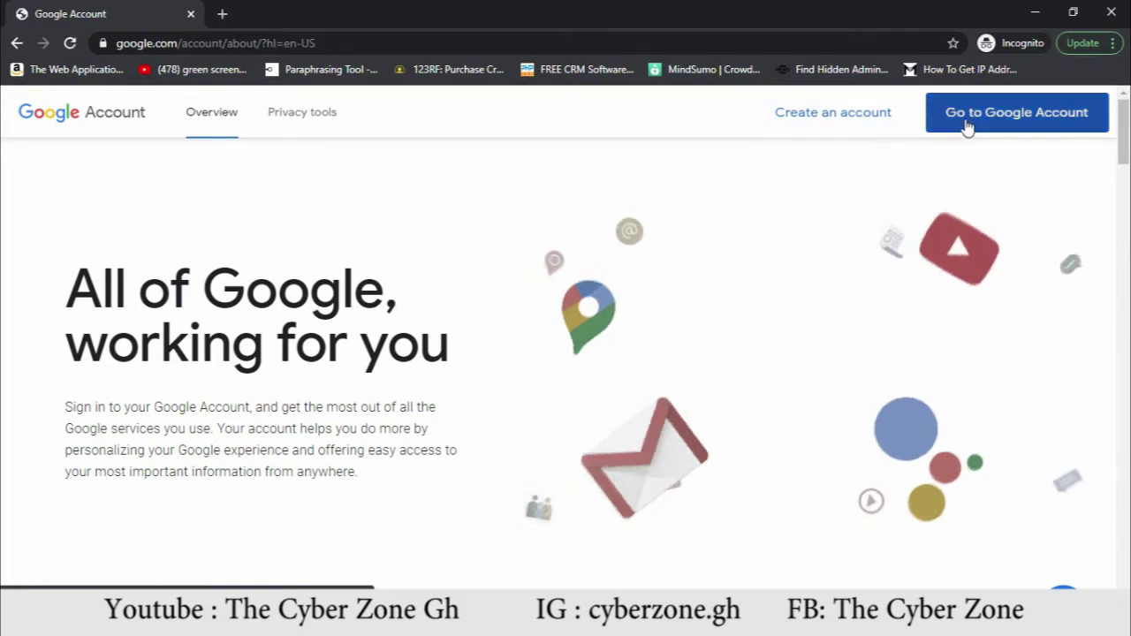
Continue to the Google sign-in page and bring up saved logins in the Email or phone field
left_click(1018, 121)
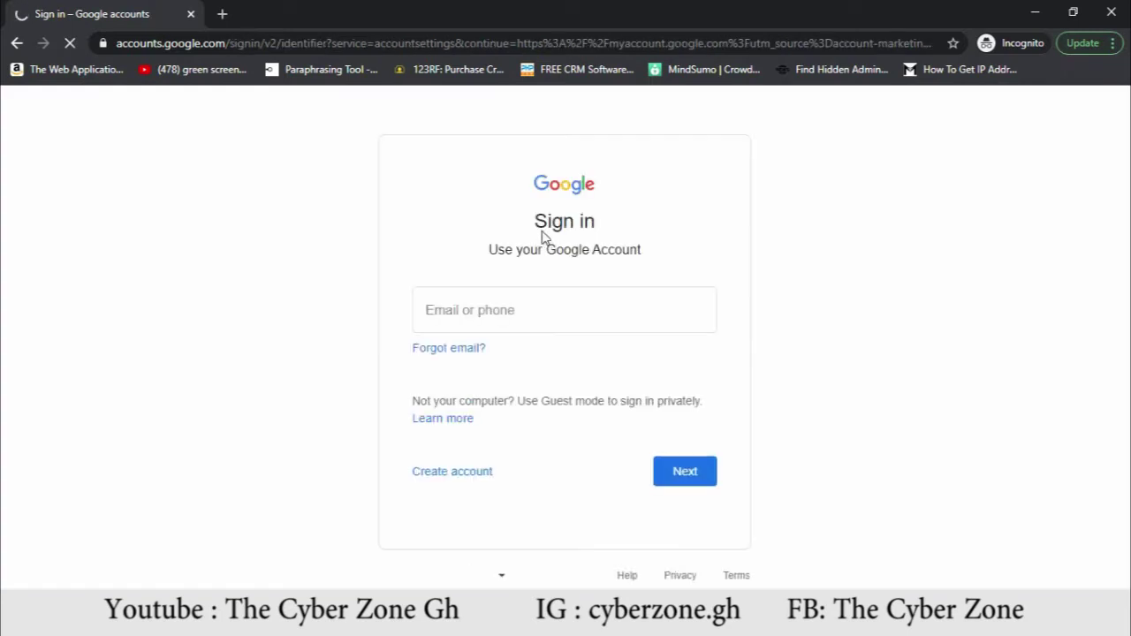
left_click(505, 307)
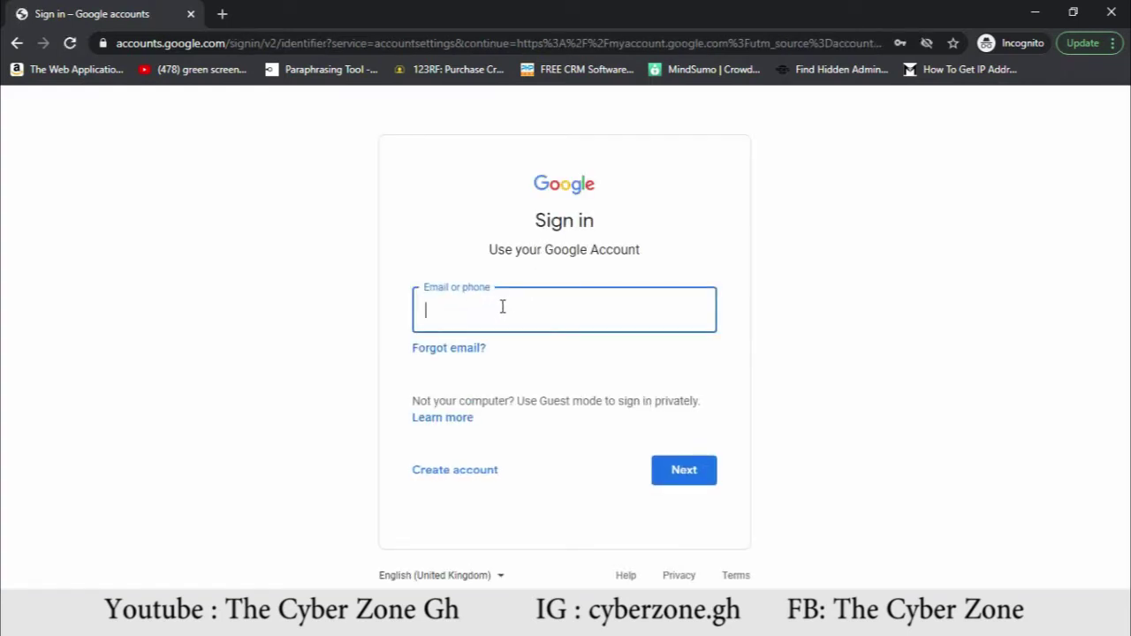
left_click(502, 308)
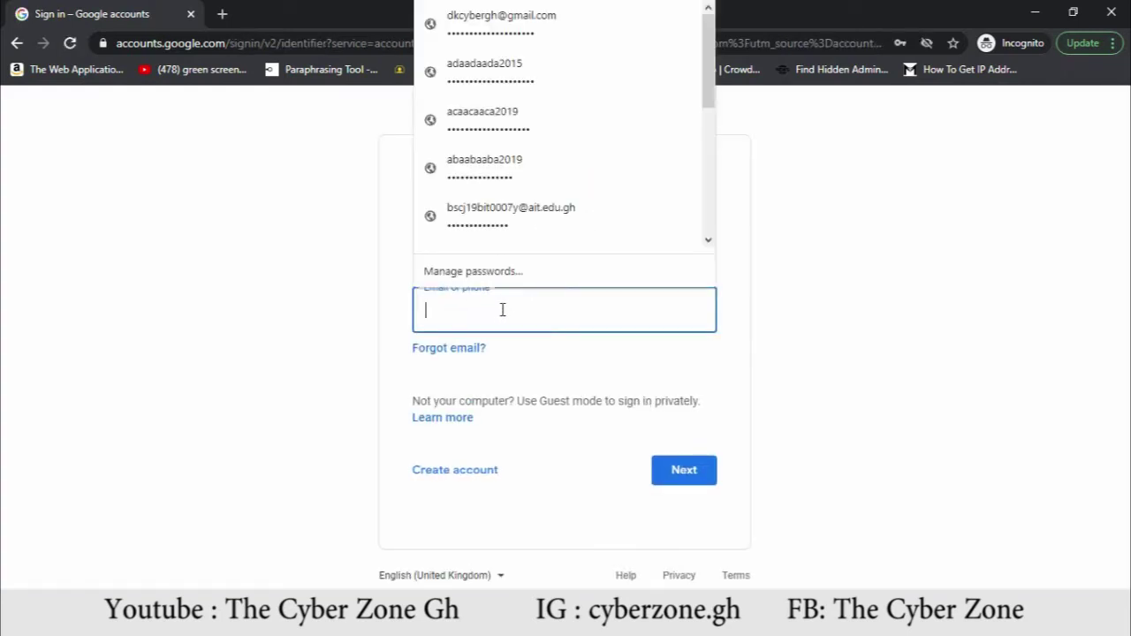
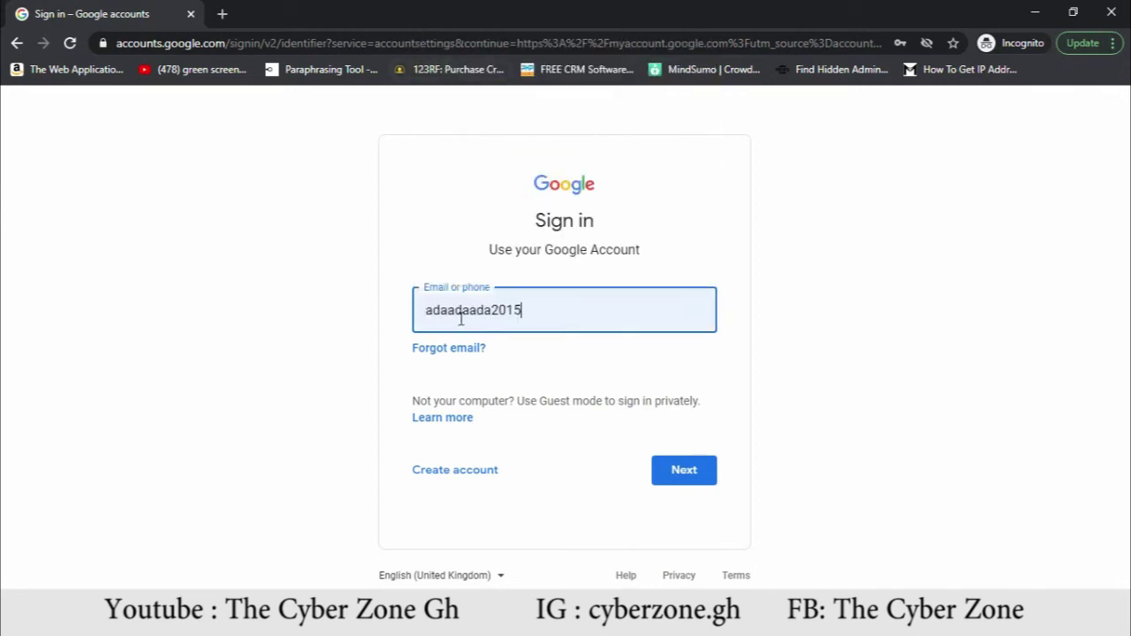
Sign in by submitting the account email and re-entering the account password
left_click(669, 475)
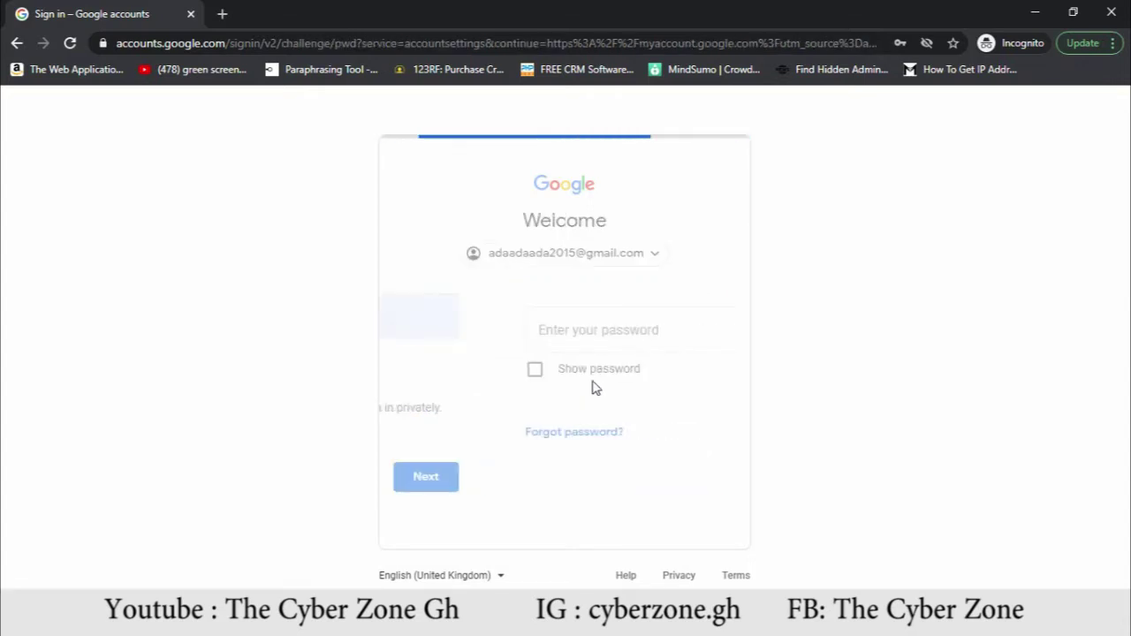
left_click_drag(554, 329, 402, 331)
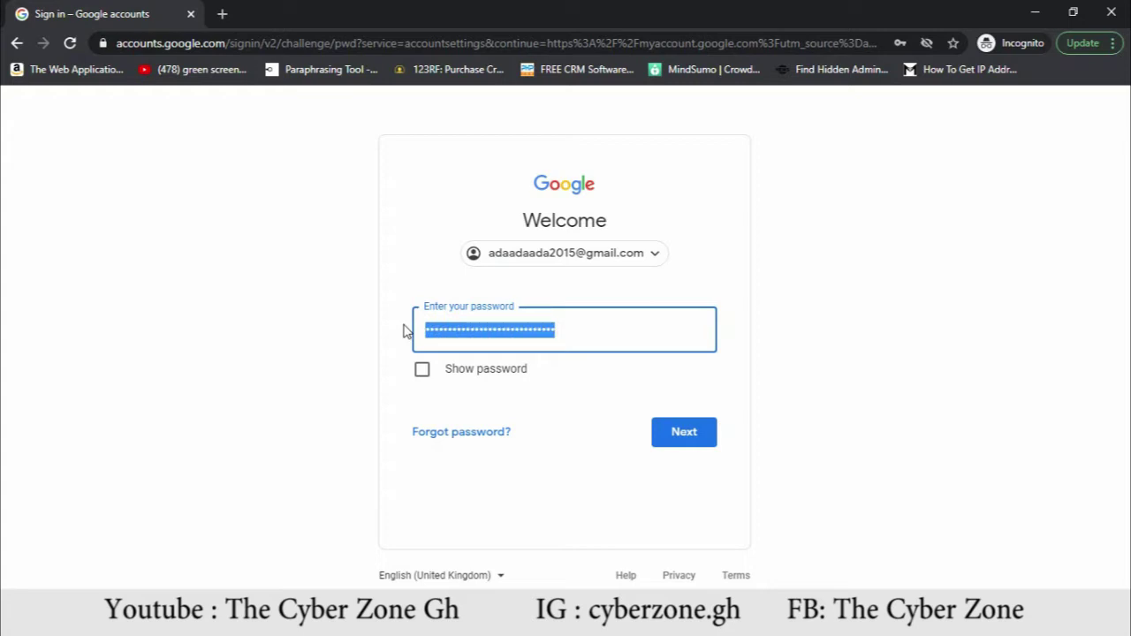
type("ad")
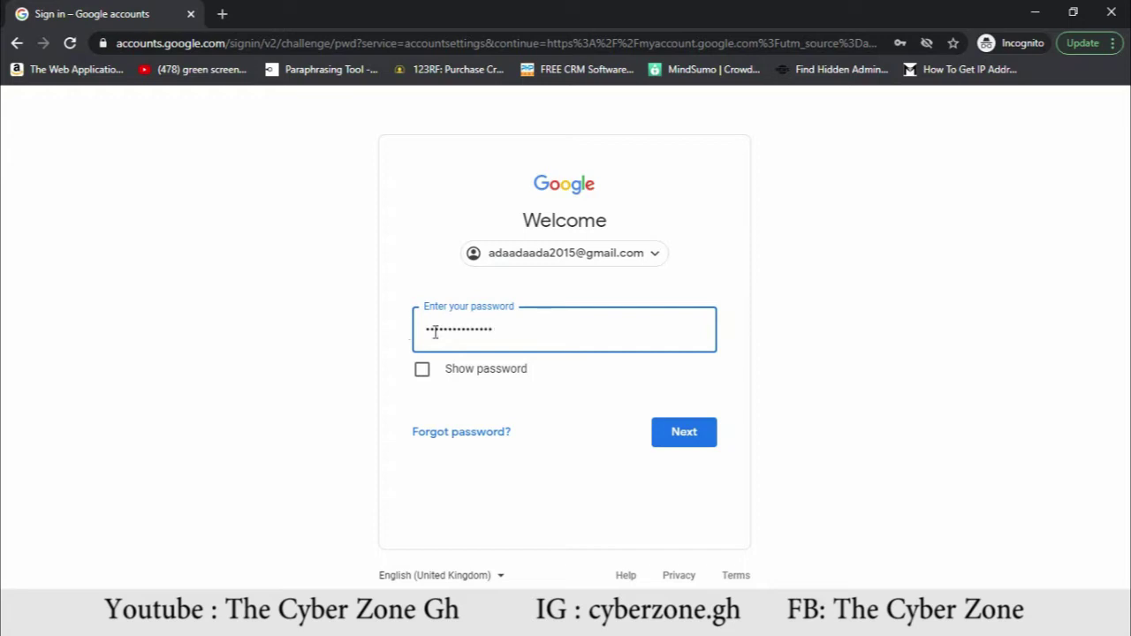
left_click(672, 432)
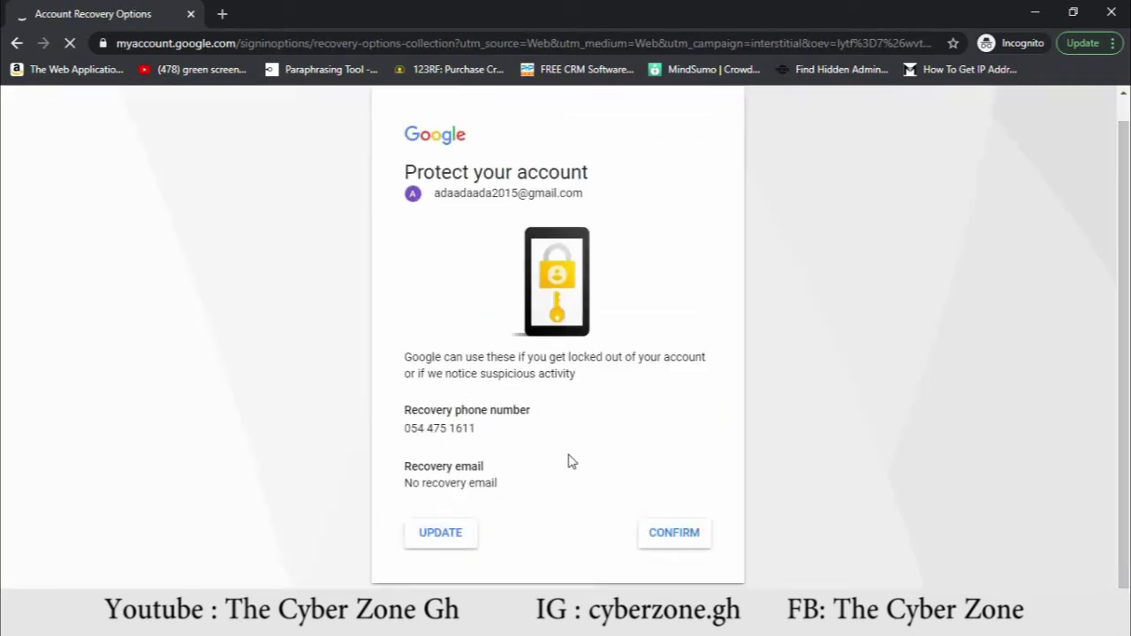
Confirm the existing recovery phone and email on Protect your account
left_click(679, 548)
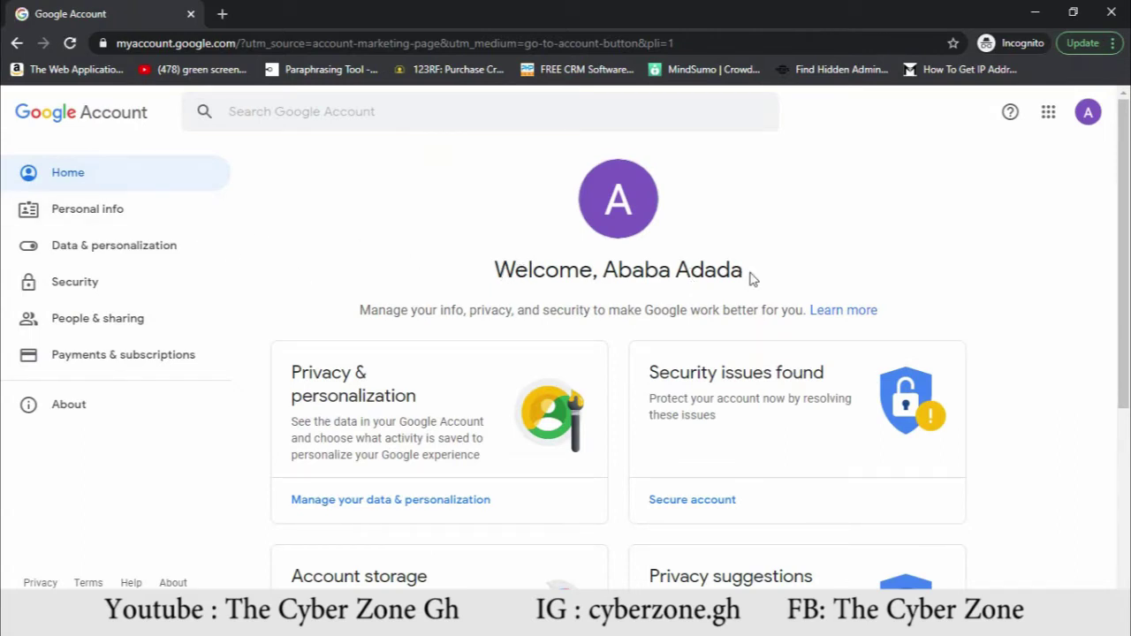
scroll(742, 266, "down", 1)
scroll(738, 254, "up", 1)
Open the Security page and review its security issues and recent activity
left_click(103, 282)
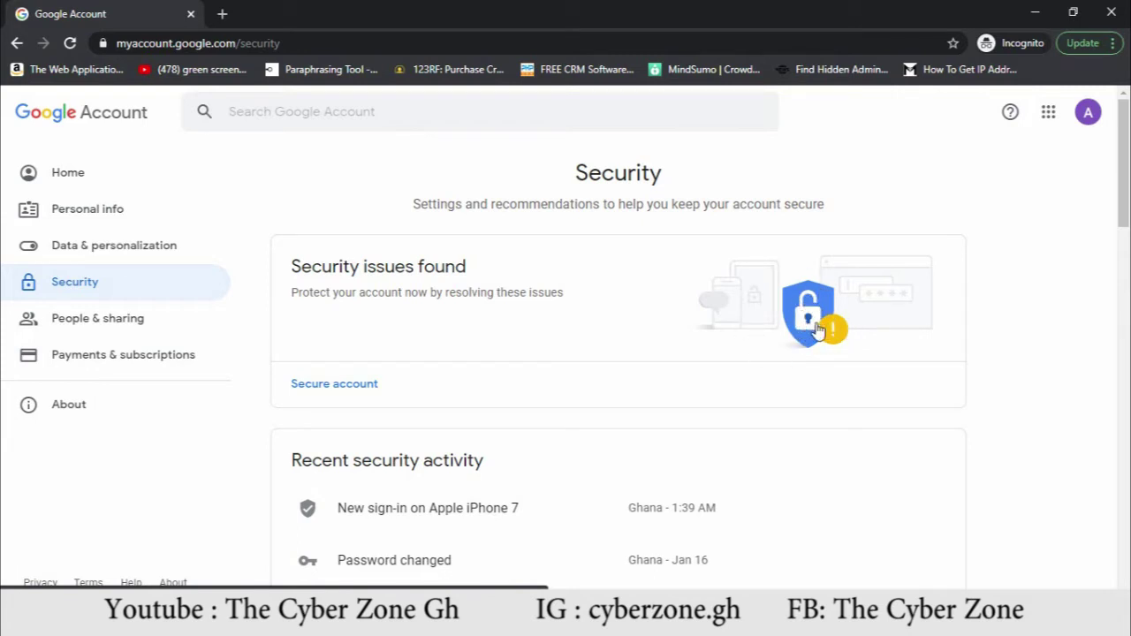
scroll(603, 305, "down", 2)
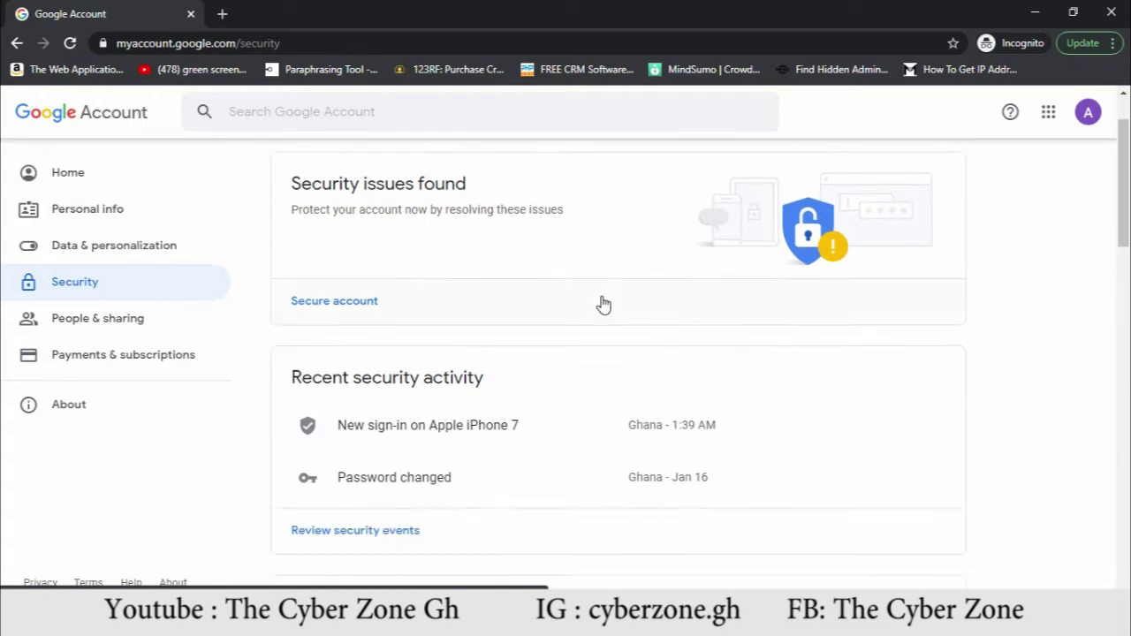
scroll(473, 281, "down", 1)
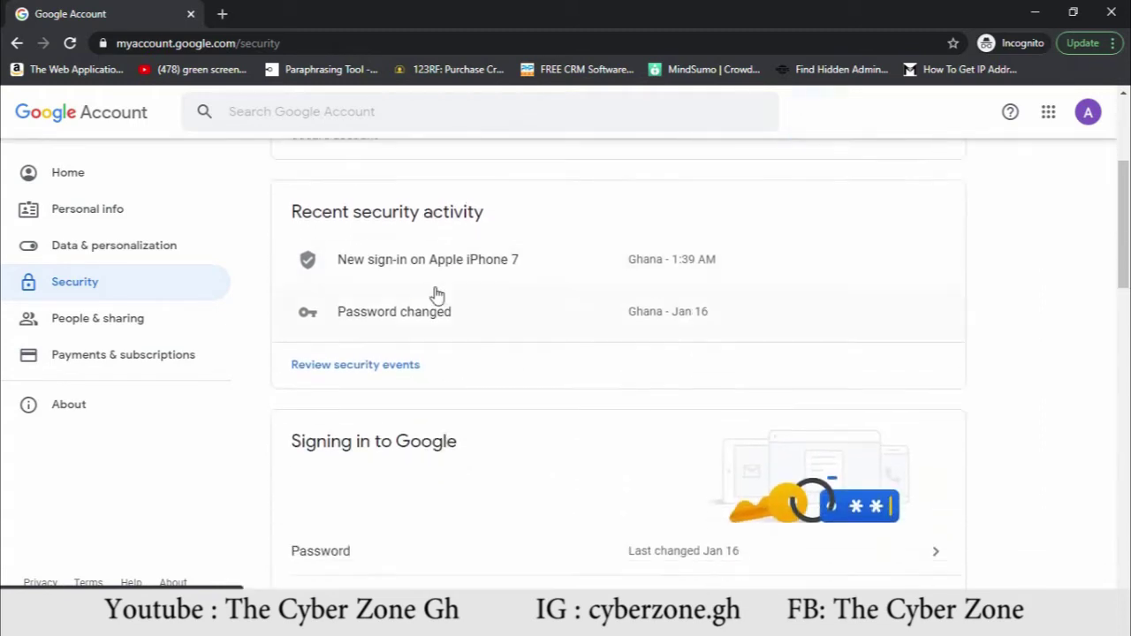
left_click(361, 373)
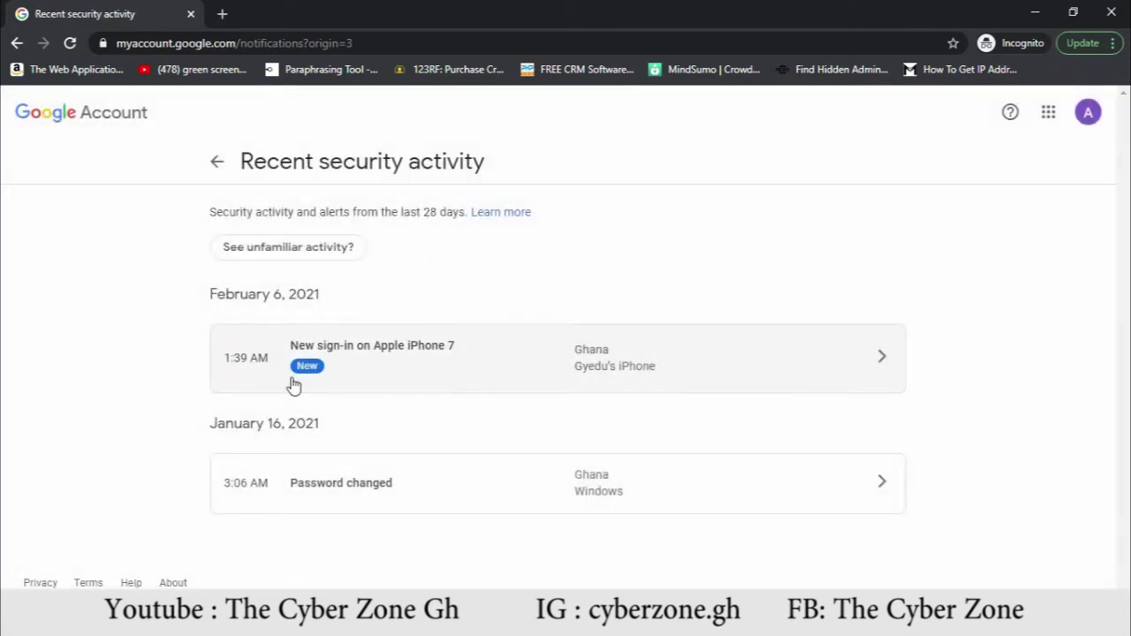
left_click(252, 367)
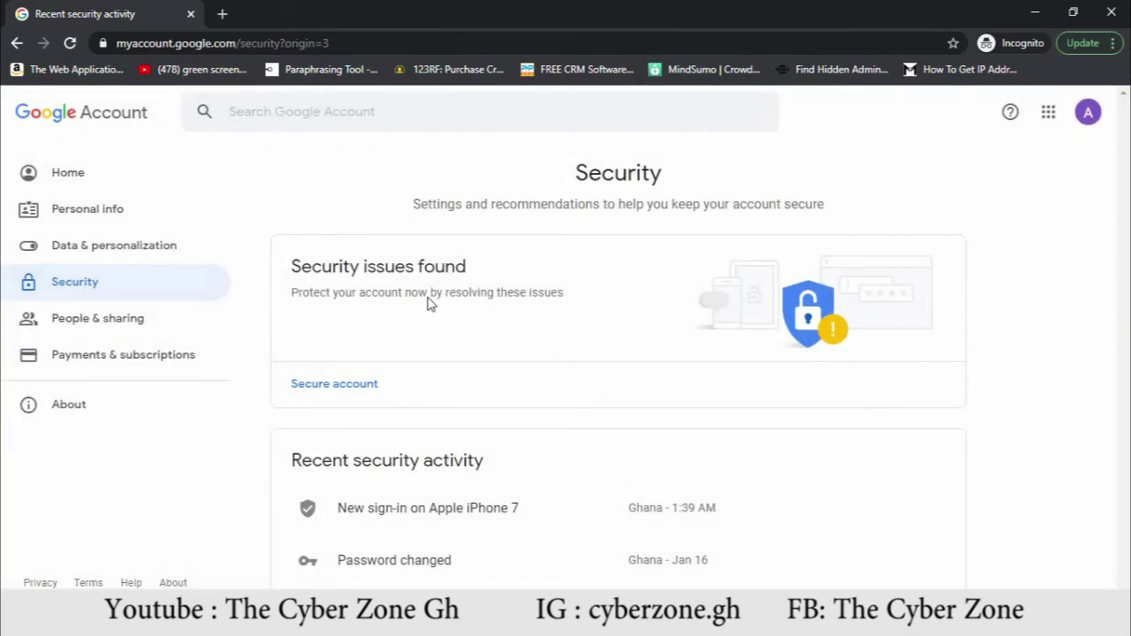
scroll(469, 285, "down", 1)
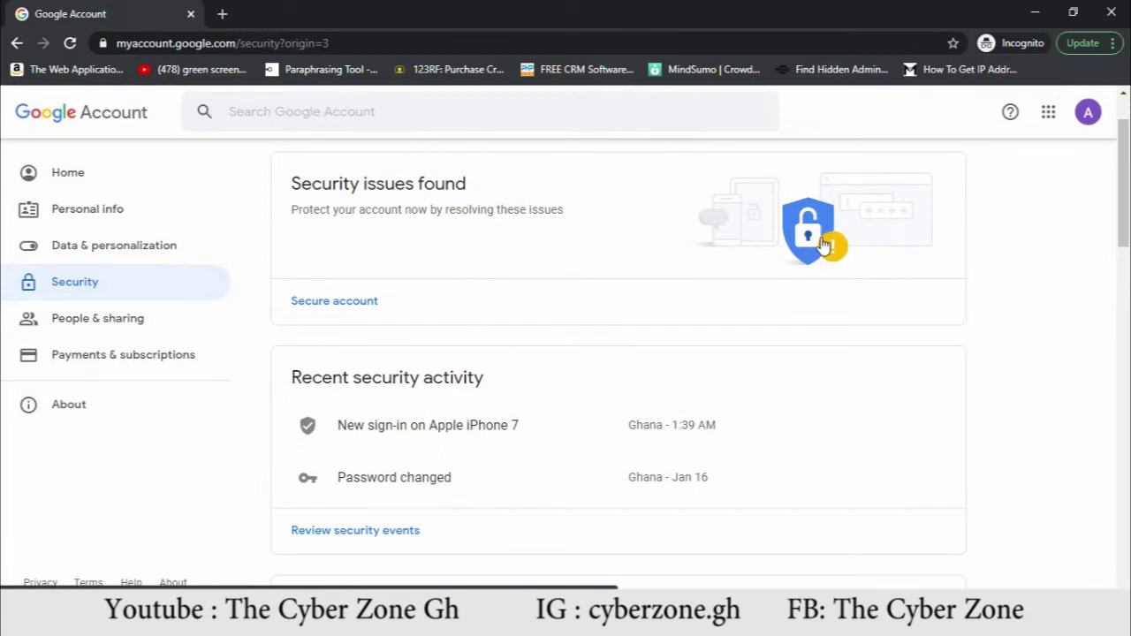
scroll(553, 296, "down", 4)
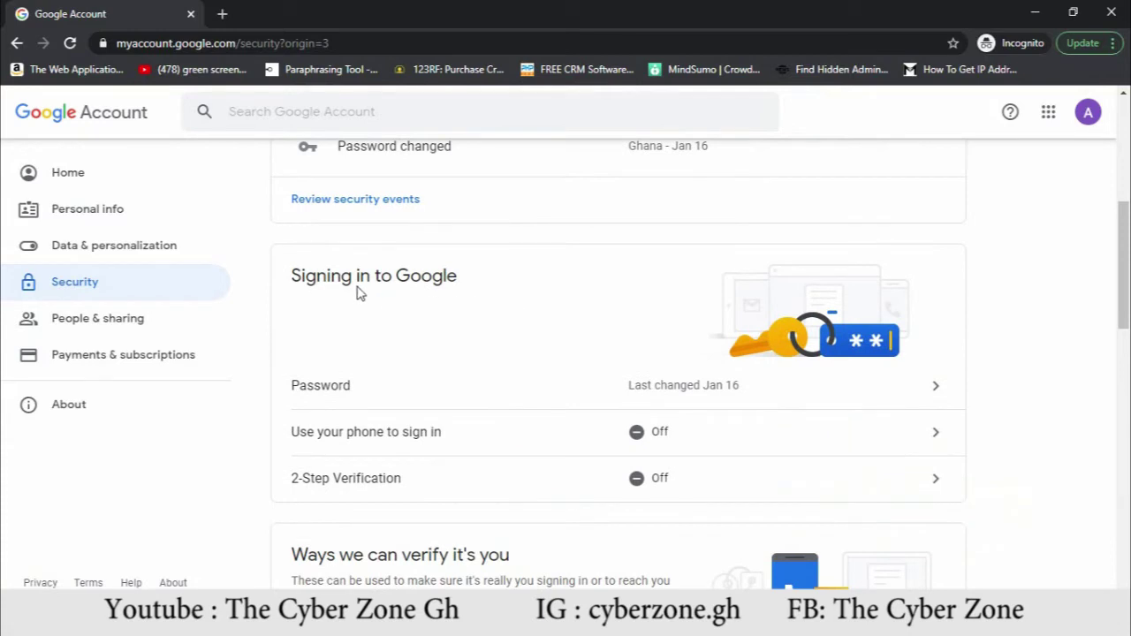
scroll(469, 295, "down", 2)
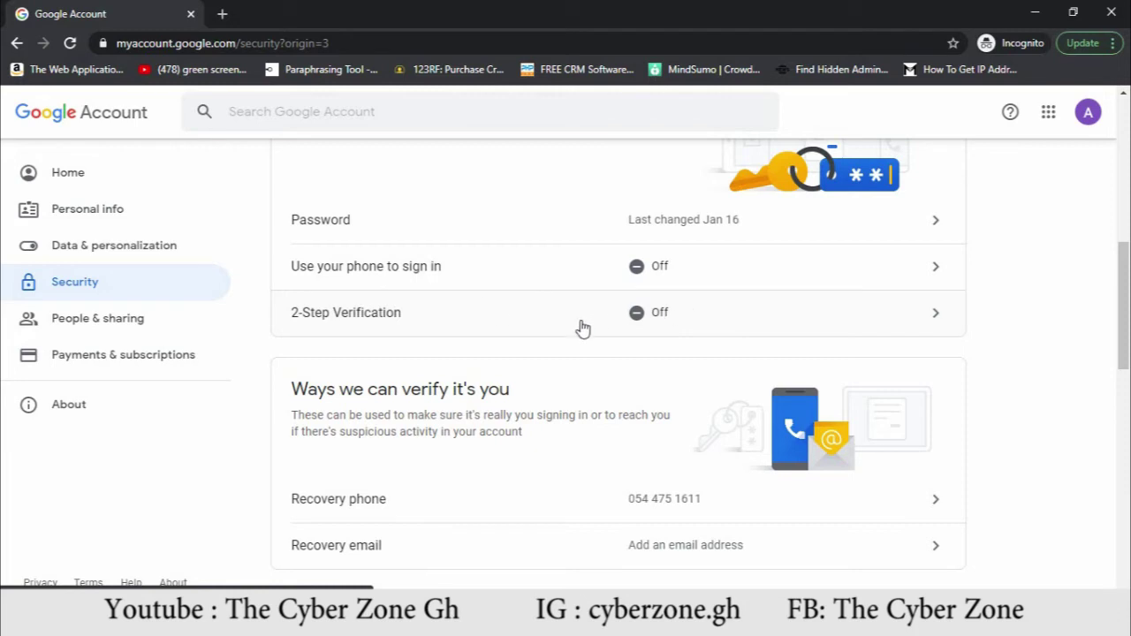
scroll(579, 354, "down", 4)
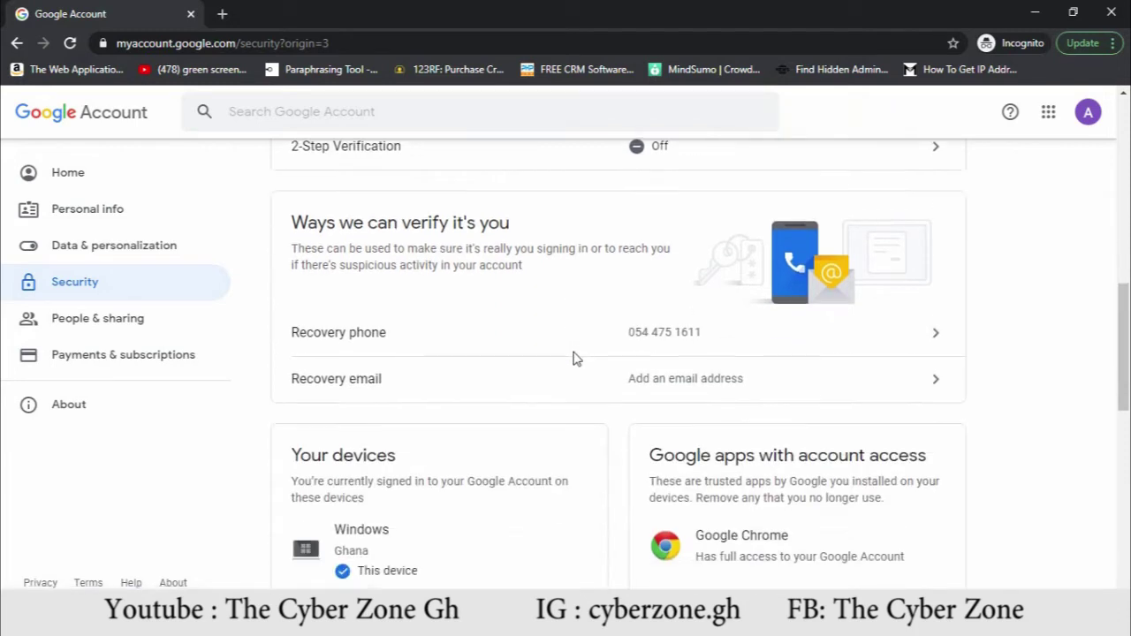
scroll(583, 349, "down", 2)
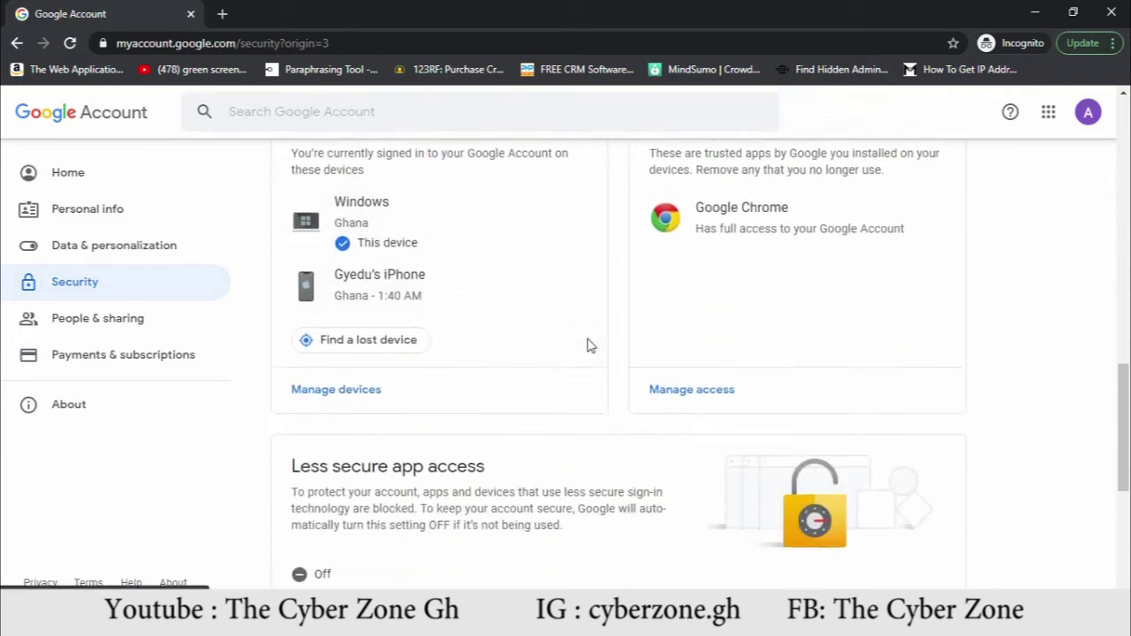
scroll(527, 327, "up", 1)
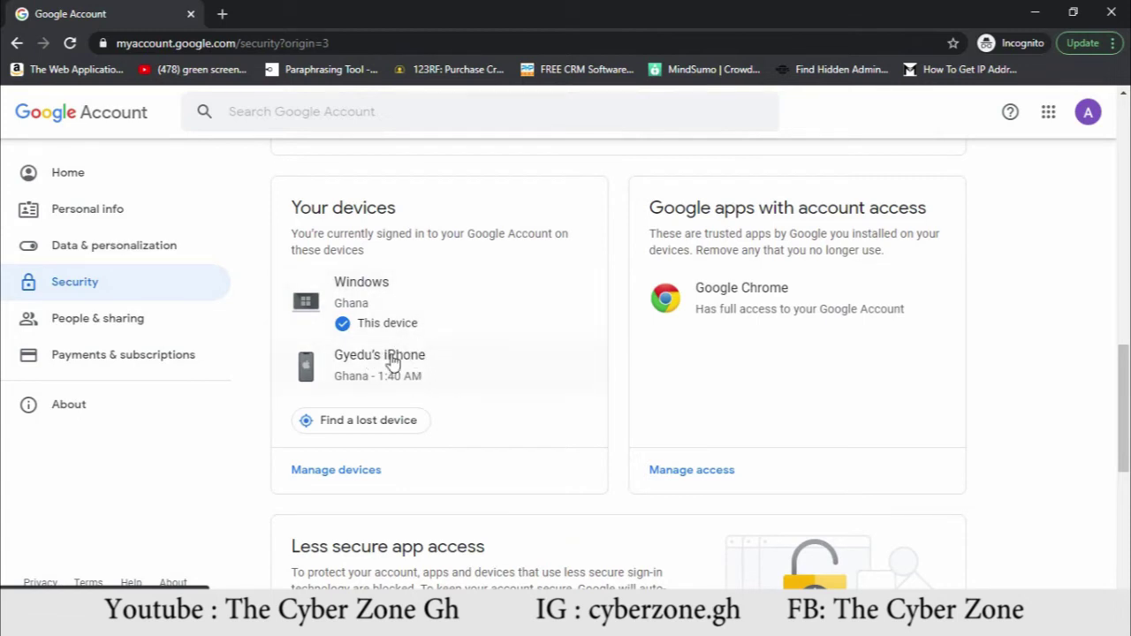
scroll(459, 373, "down", 2)
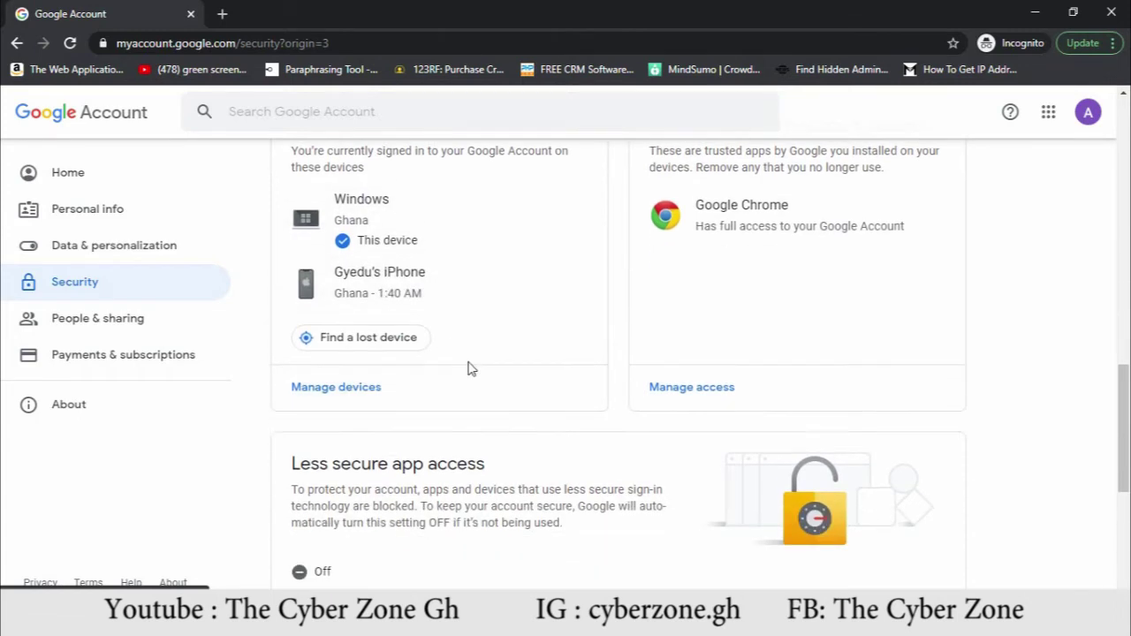
scroll(473, 365, "up", 1)
scroll(477, 368, "up", 1)
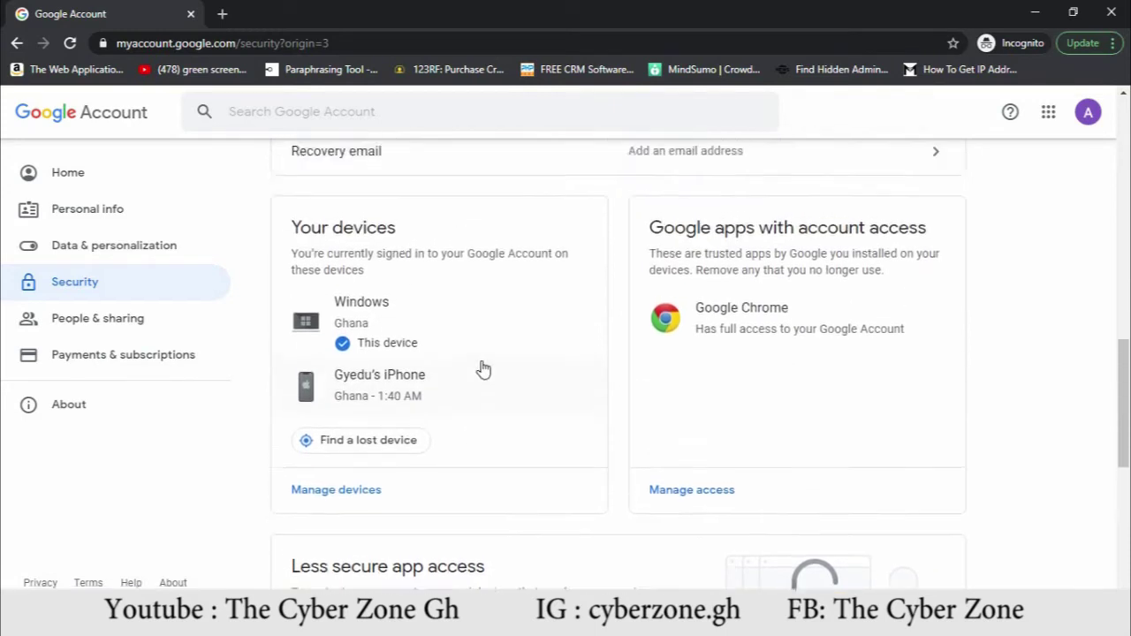
scroll(482, 369, "down", 3)
scroll(483, 369, "down", 3)
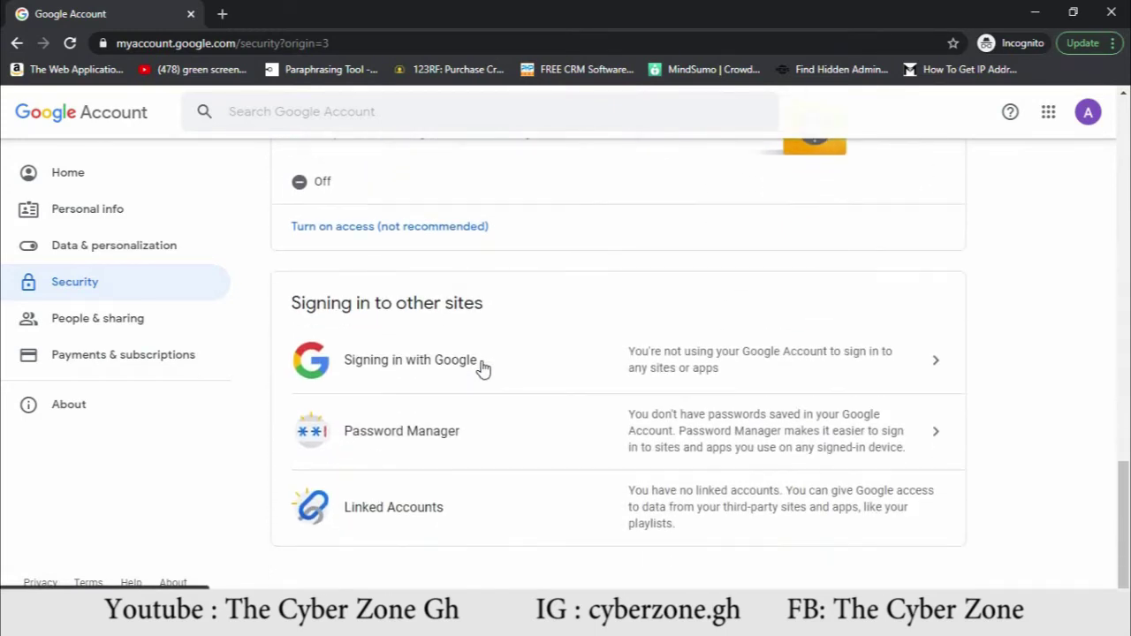
scroll(497, 340, "up", 7)
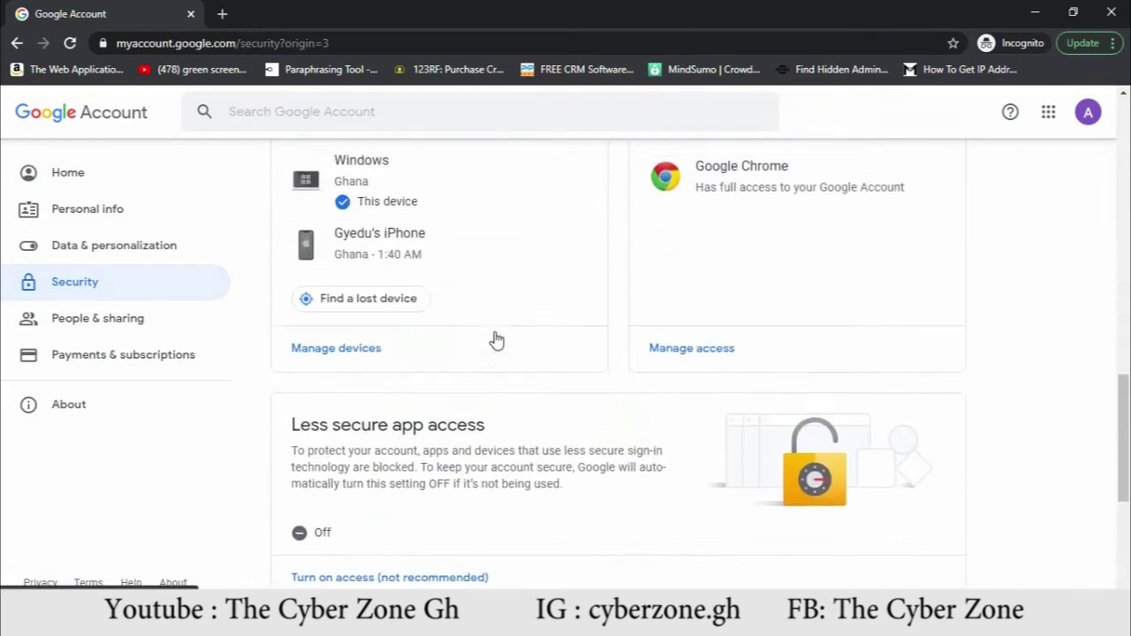
scroll(496, 340, "up", 2)
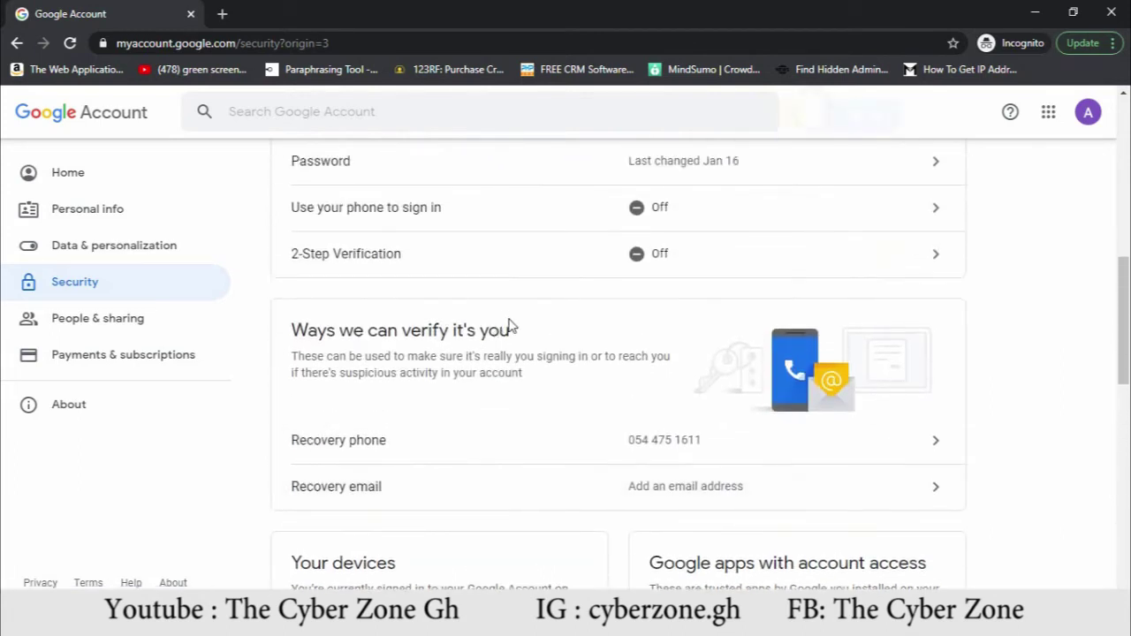
scroll(509, 326, "down", 2)
scroll(512, 327, "down", 2)
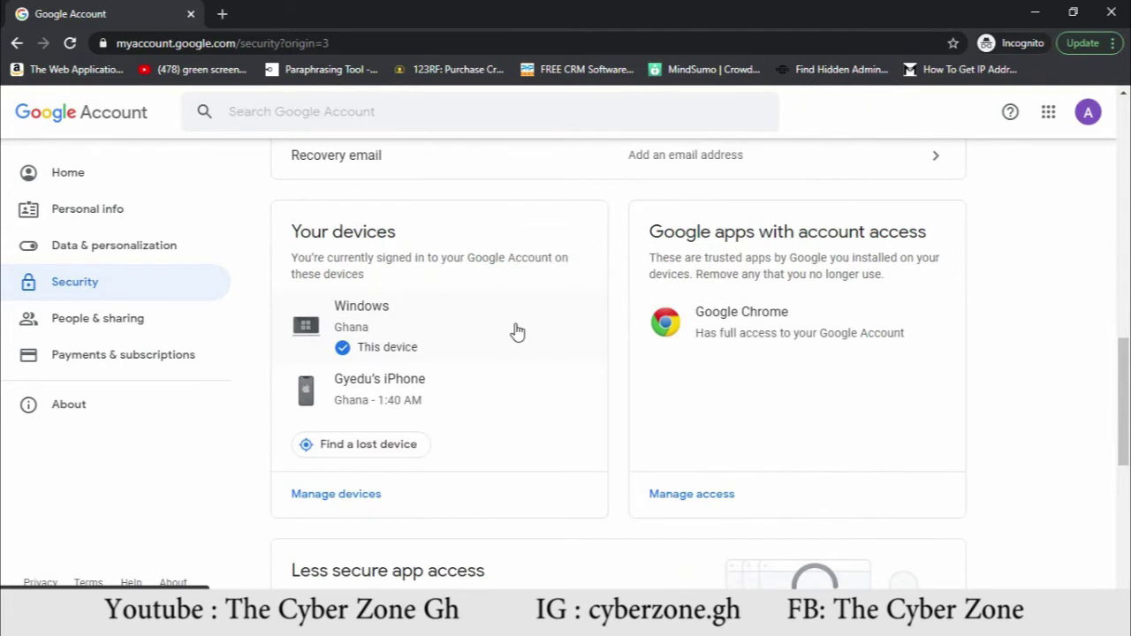
scroll(518, 330, "up", 2)
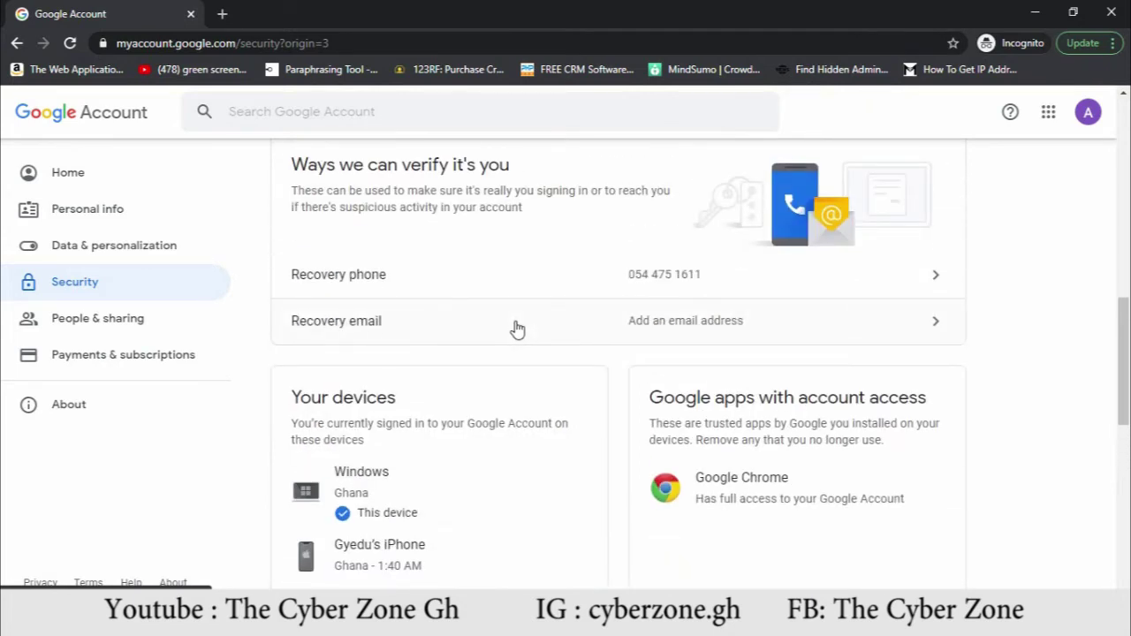
scroll(518, 329, "up", 2)
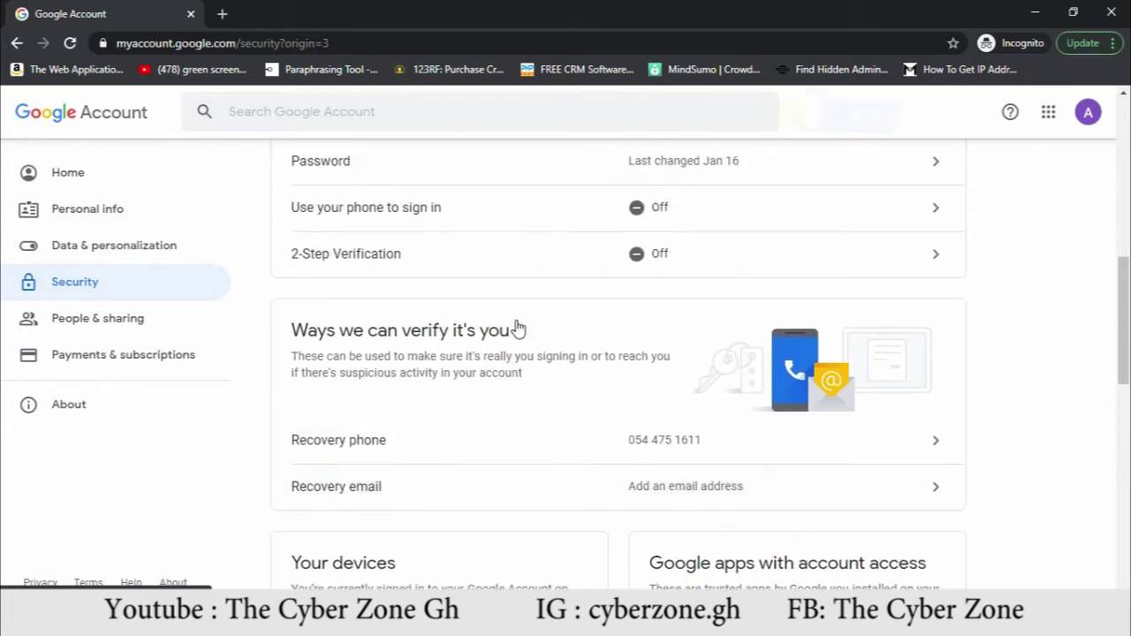
Start 2-Step Verification setup with GET STARTED, reaching the password re-entry screen
left_click(377, 256)
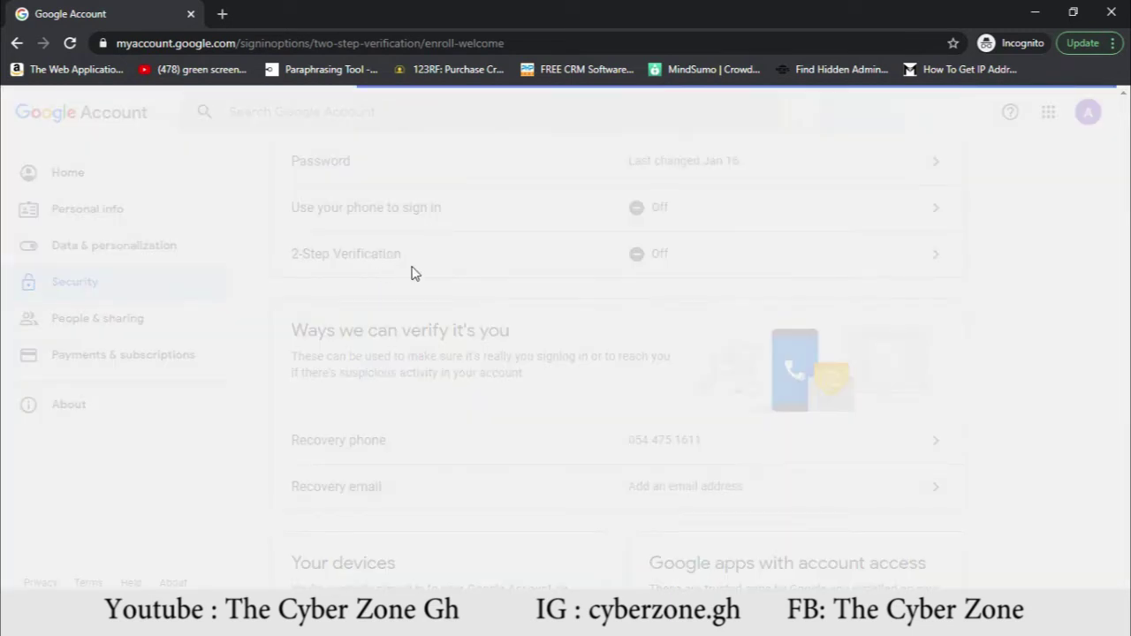
scroll(465, 318, "down", 2)
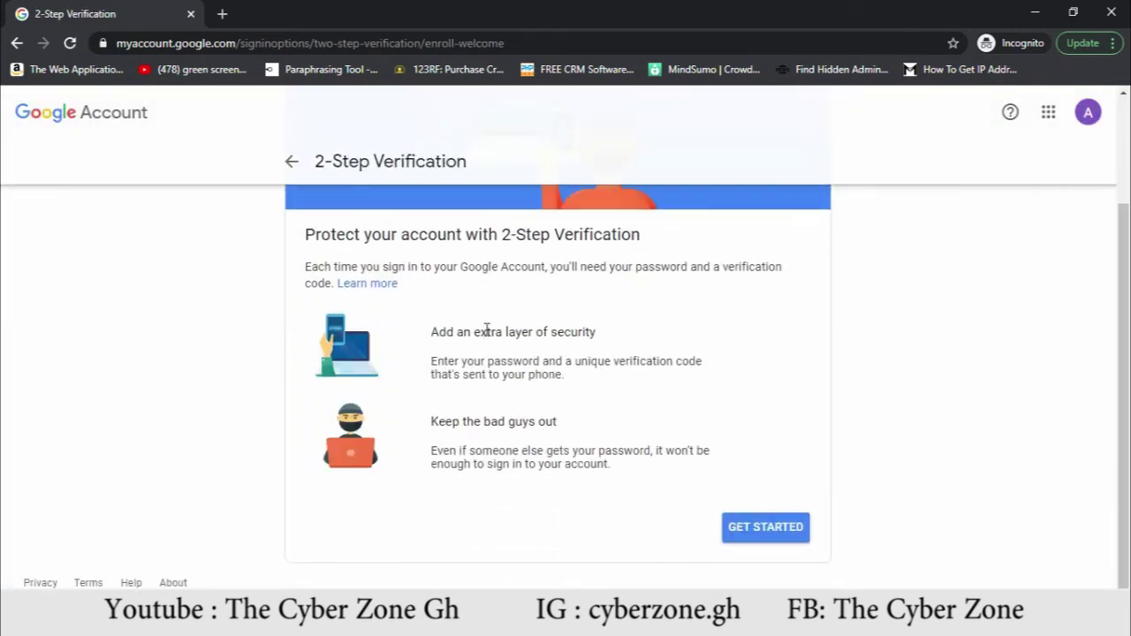
scroll(496, 295, "up", 2)
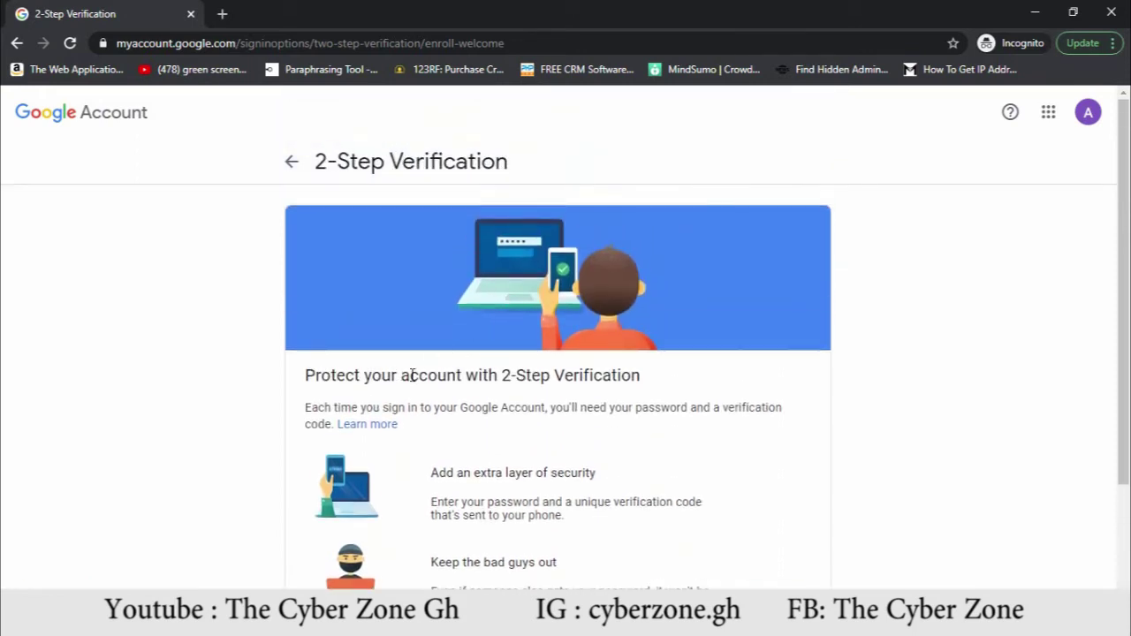
scroll(570, 377, "down", 2)
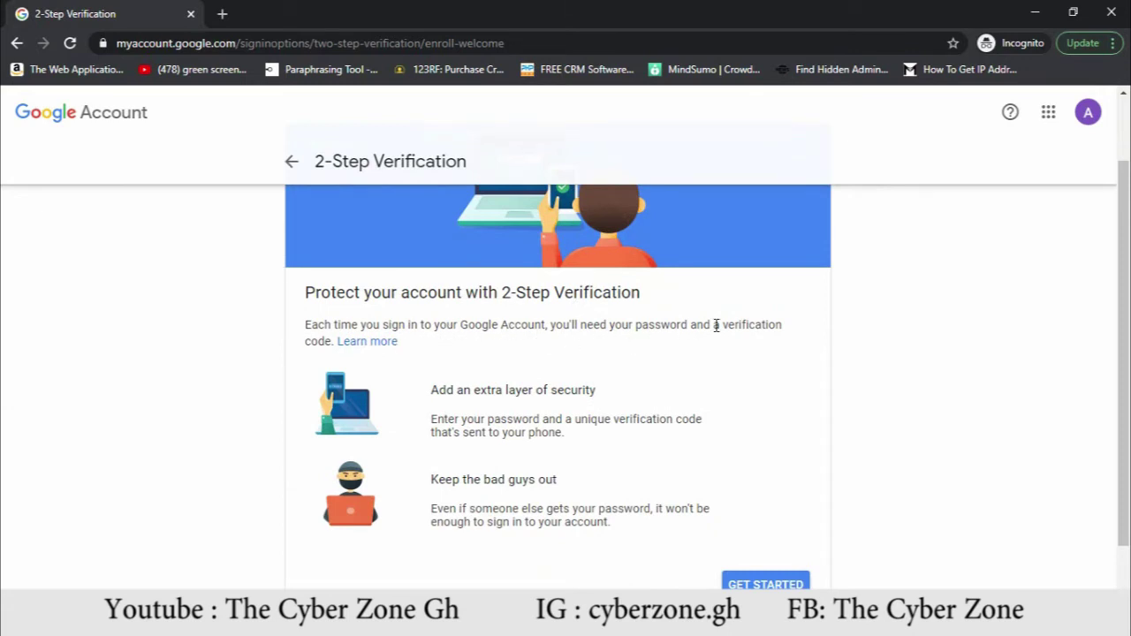
scroll(442, 349, "down", 1)
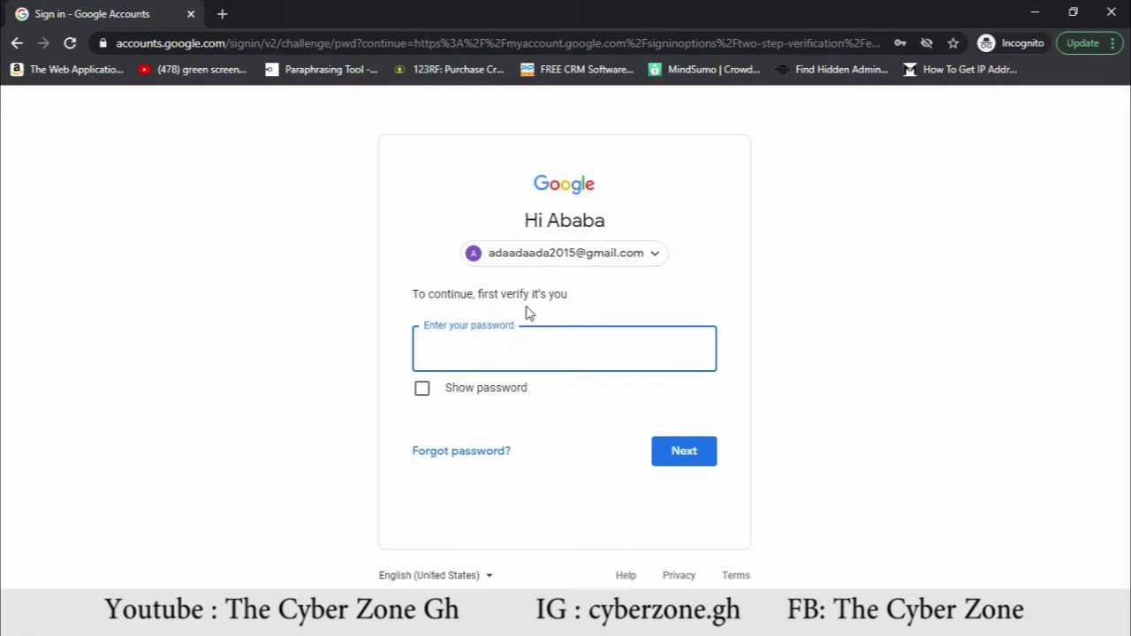
Verify your identity by entering the account password
left_click(490, 350)
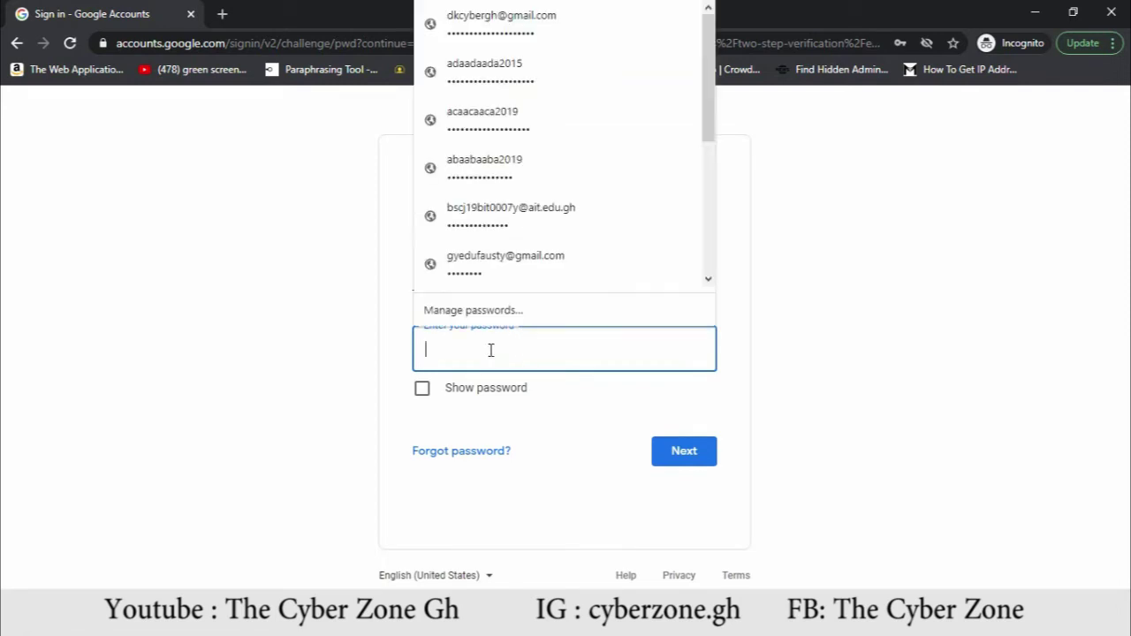
left_click(337, 360)
left_click(470, 364)
type("*")
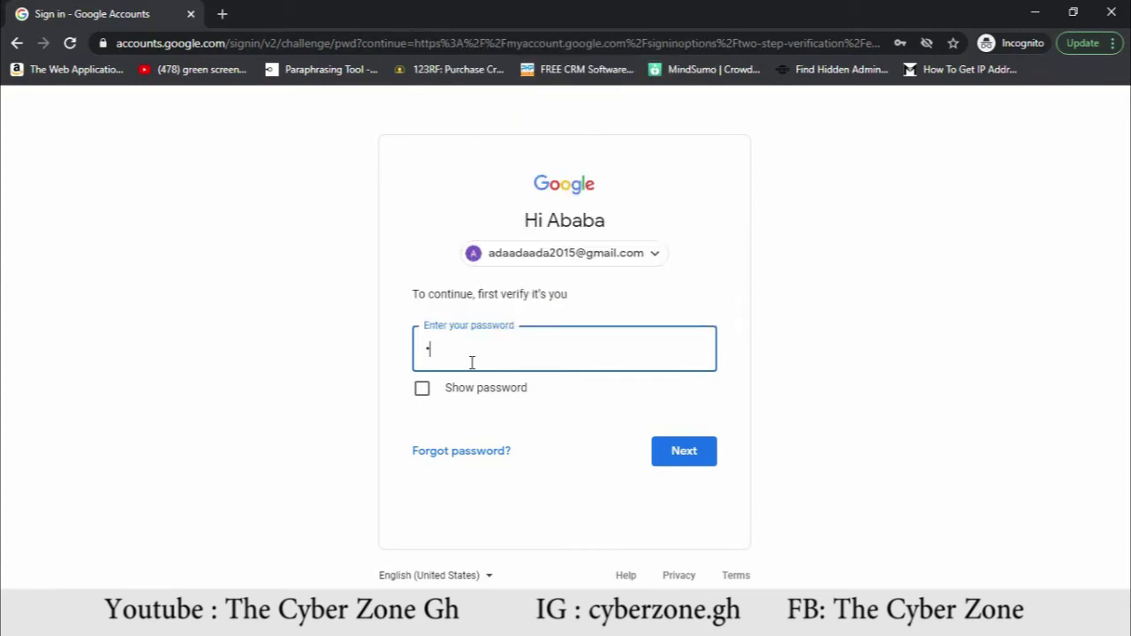
type("***")
left_click(676, 450)
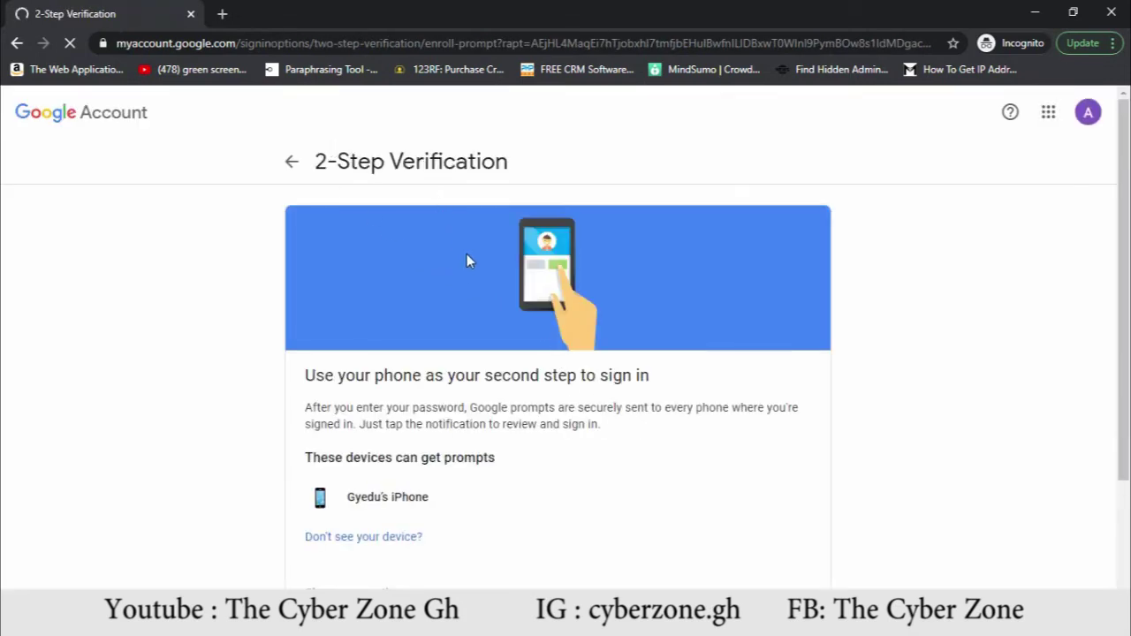
Use the listed phone as the second step and send it a Google prompt
scroll(468, 261, "down", 2)
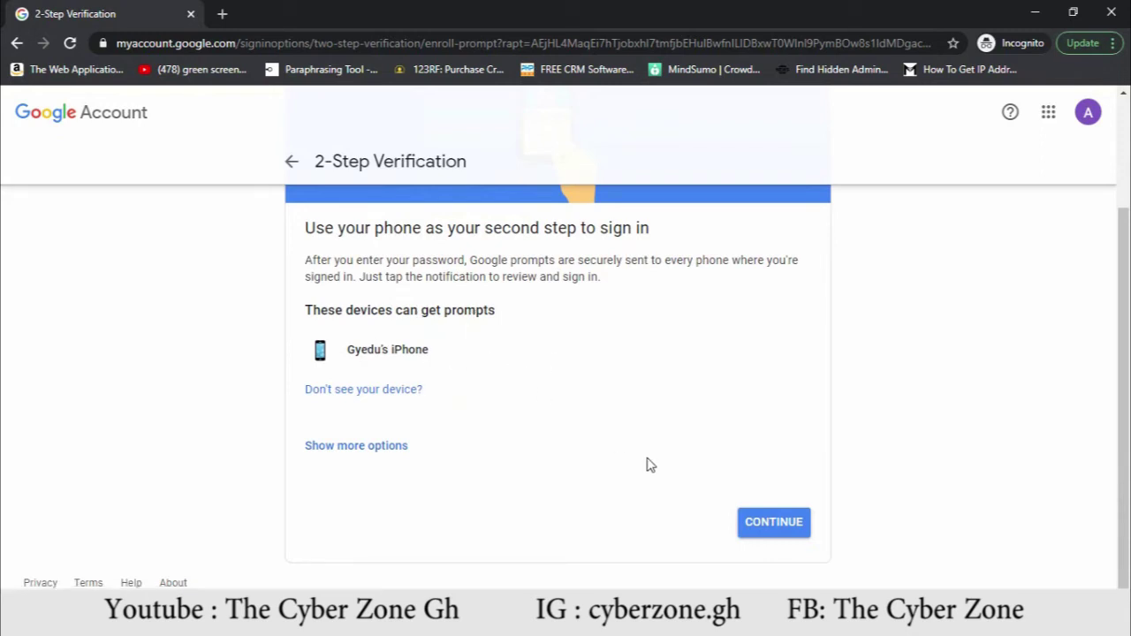
scroll(641, 398, "up", 2)
scroll(638, 377, "down", 2)
scroll(580, 361, "up", 2)
scroll(583, 350, "down", 2)
left_click(773, 523)
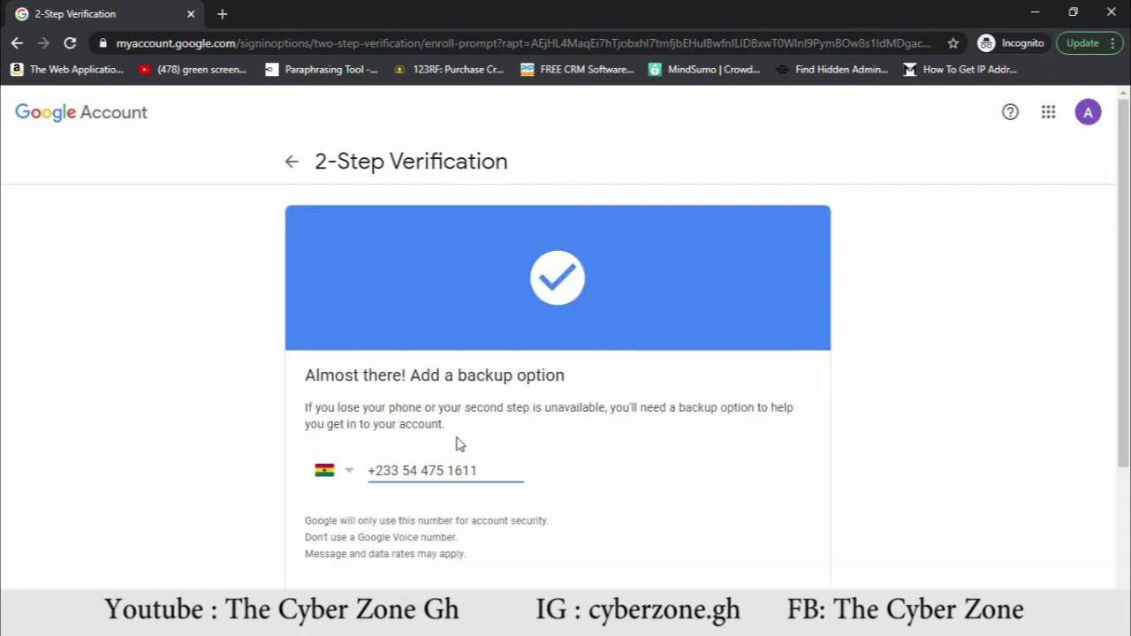
Send a text-message verification code to the backup phone number
scroll(458, 443, "down", 2)
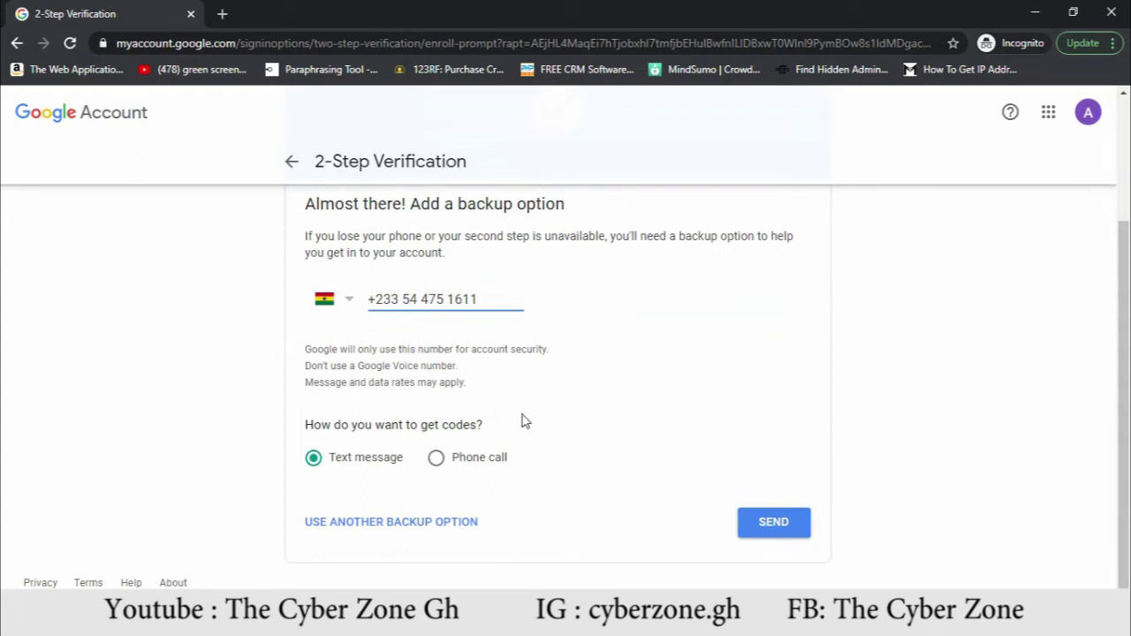
left_click(760, 525)
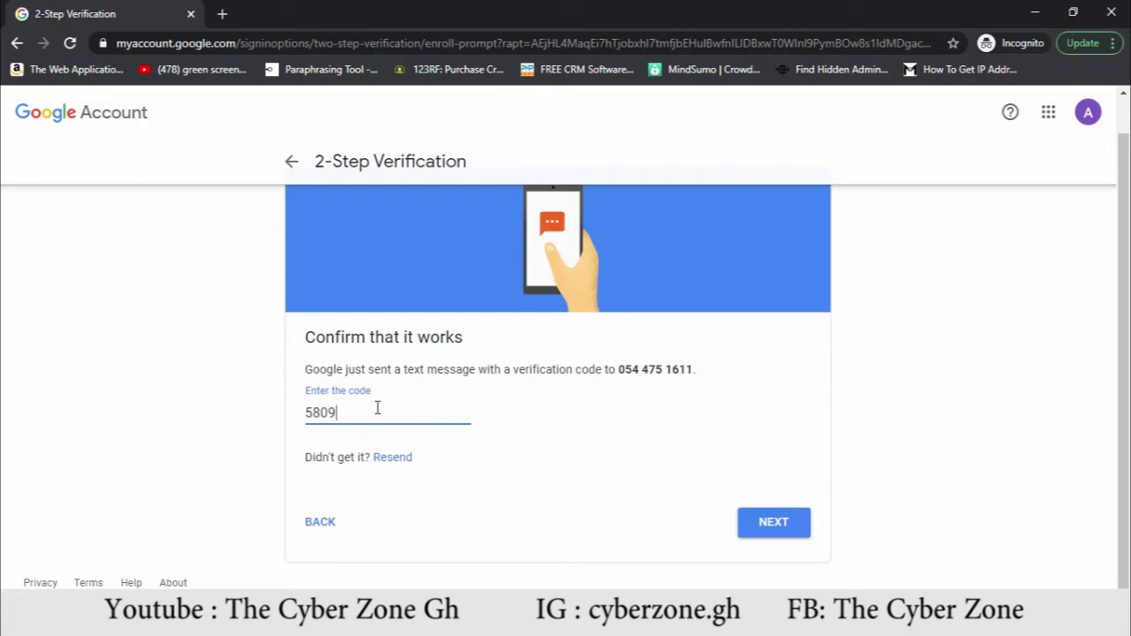
Enter the texted verification code and confirm it
type("66")
left_click(758, 521)
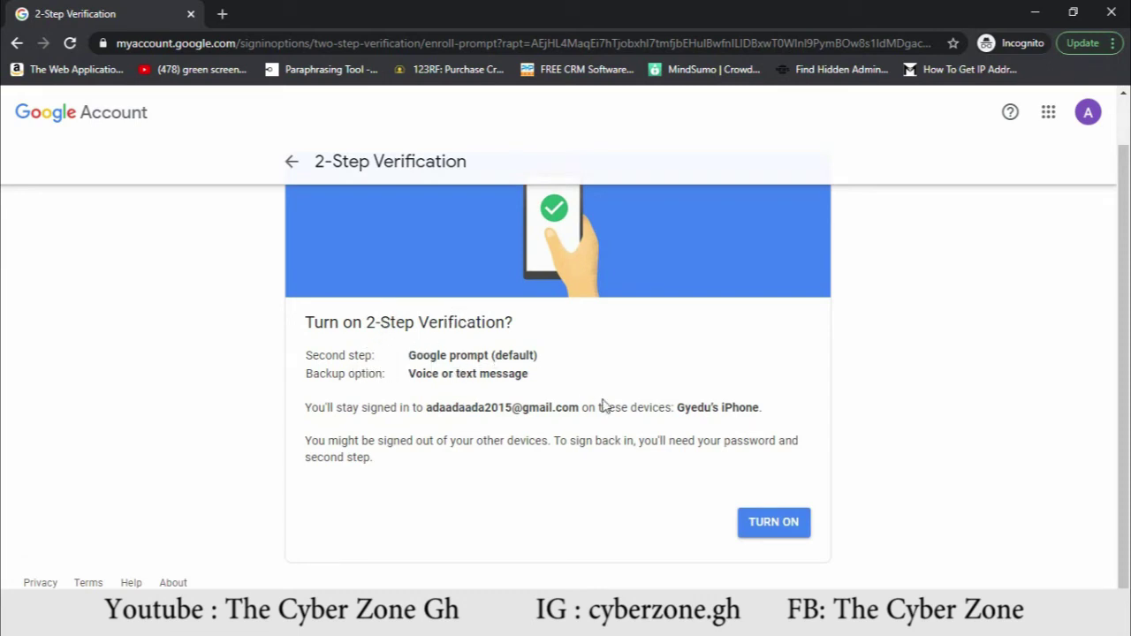
Turn on 2-Step Verification and review its Google prompt and text-message backup steps
left_click(769, 528)
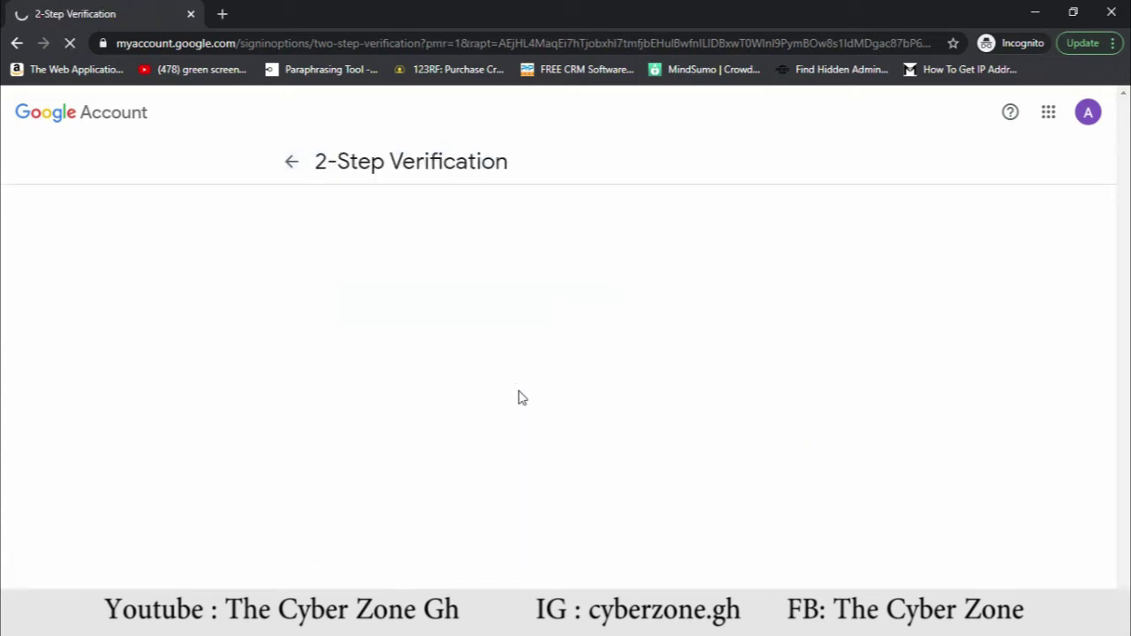
scroll(531, 380, "down", 2)
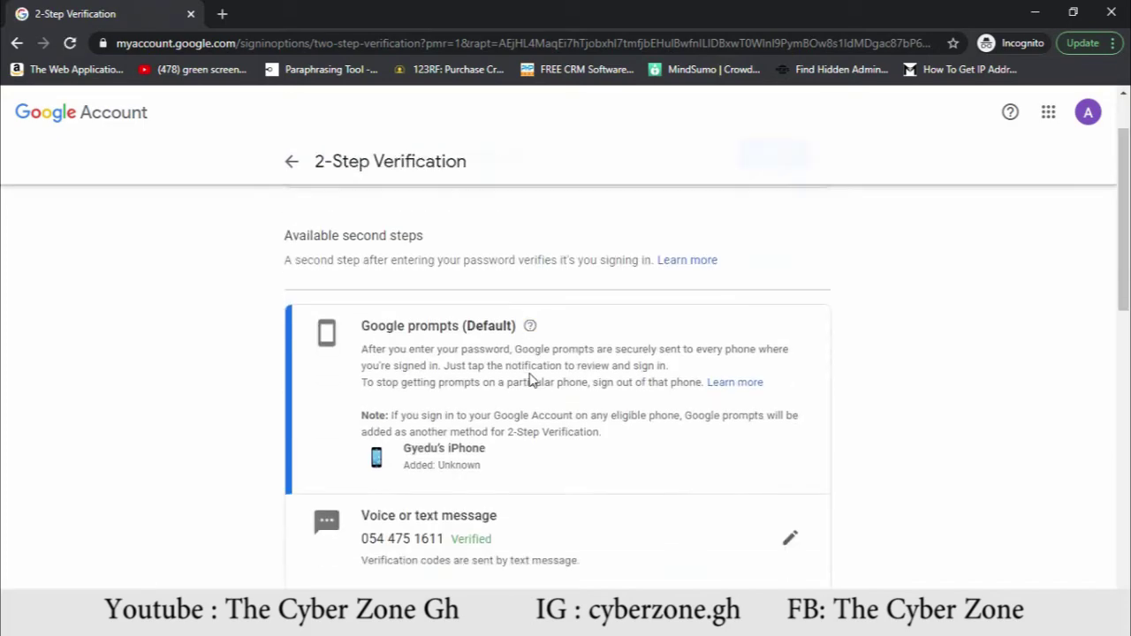
scroll(531, 380, "down", 3)
scroll(530, 380, "up", 5)
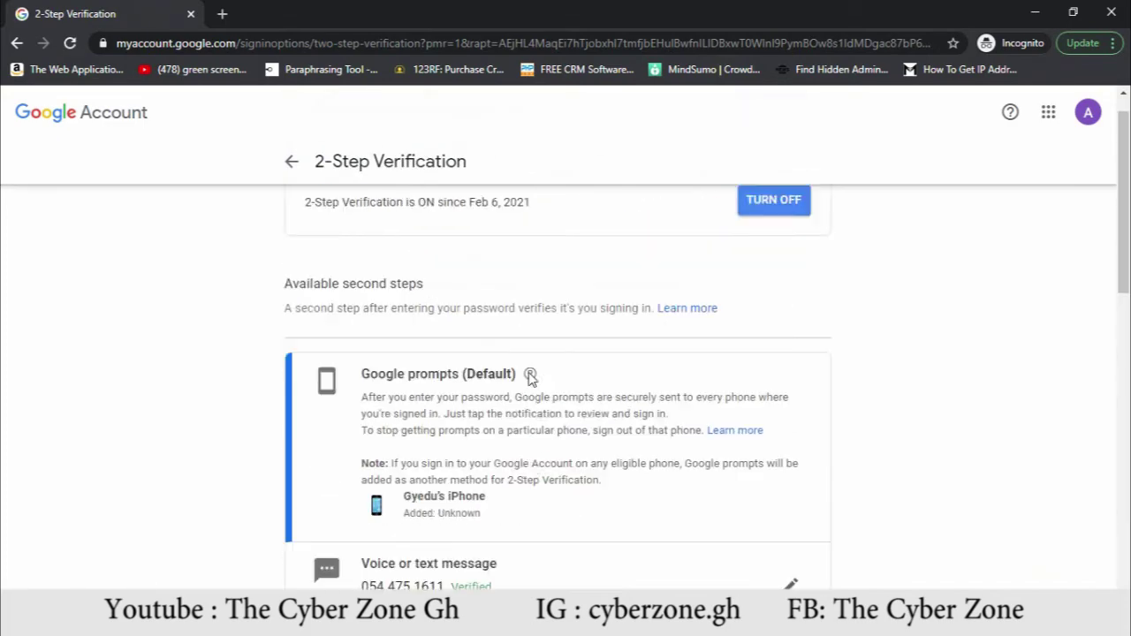
scroll(622, 327, "down", 3)
scroll(621, 334, "up", 3)
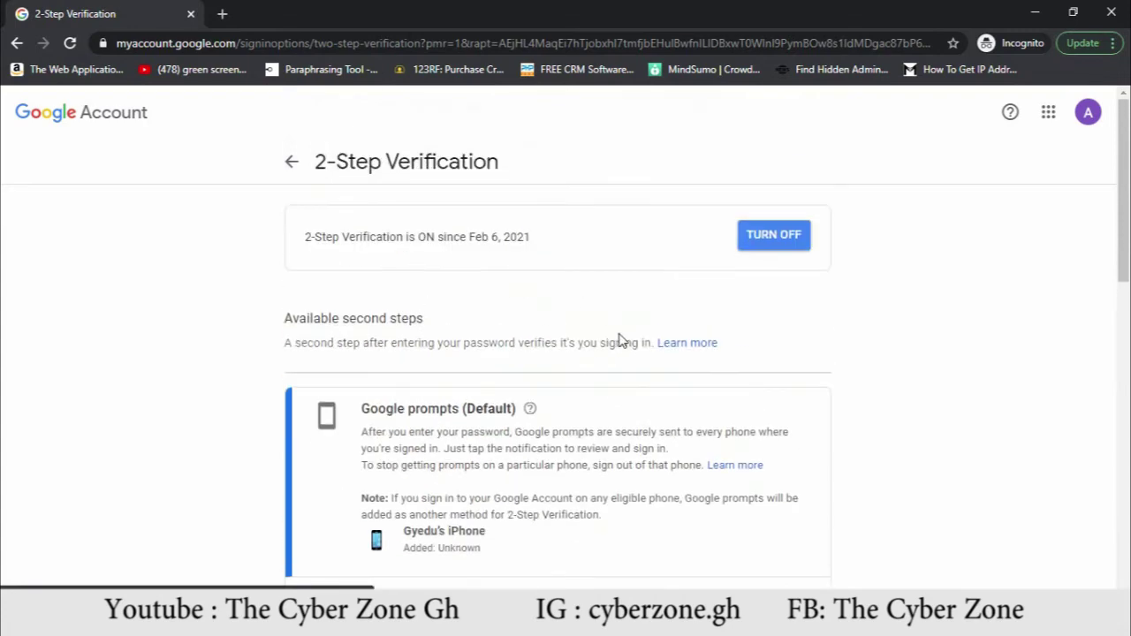
scroll(621, 341, "down", 8)
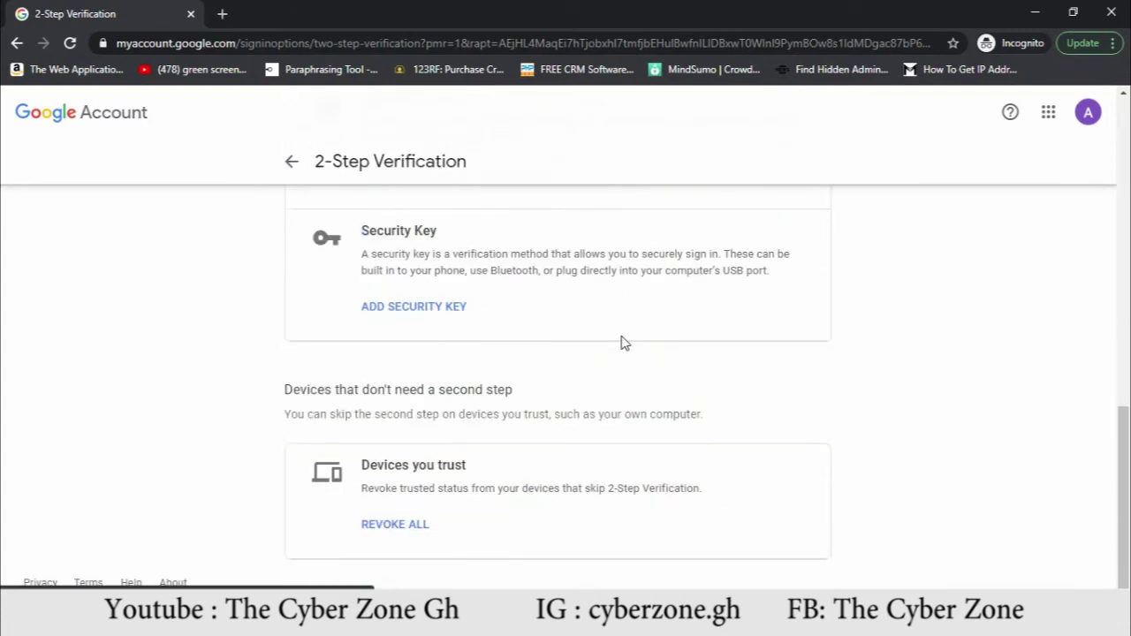
scroll(621, 342, "up", 8)
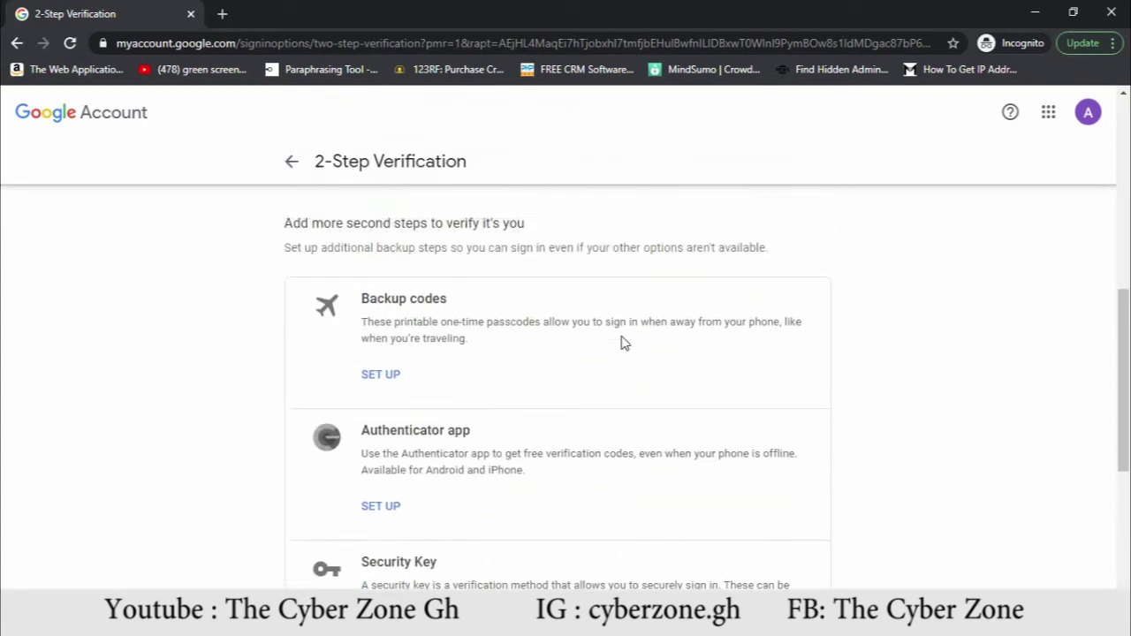
scroll(623, 340, "down", 3)
scroll(623, 335, "up", 3)
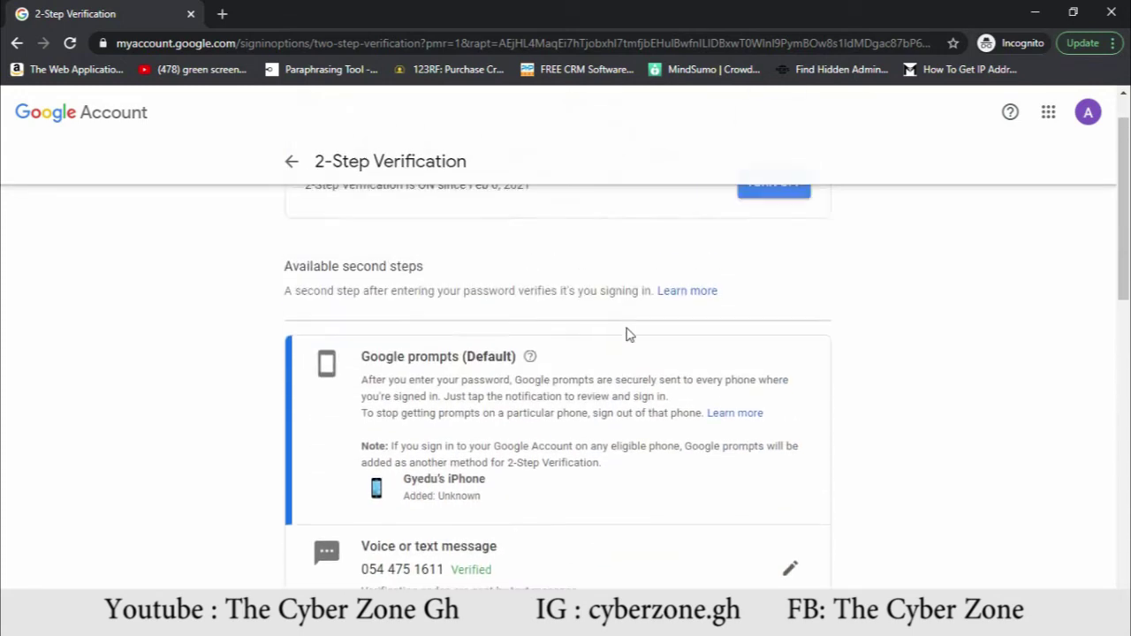
scroll(627, 333, "down", 3)
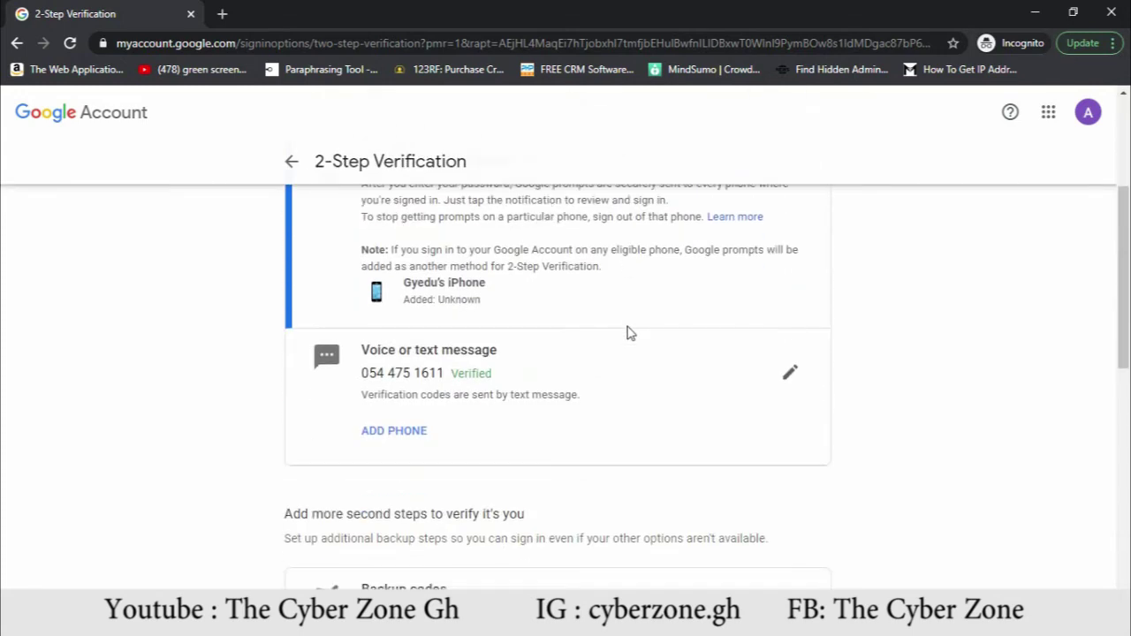
scroll(629, 334, "up", 2)
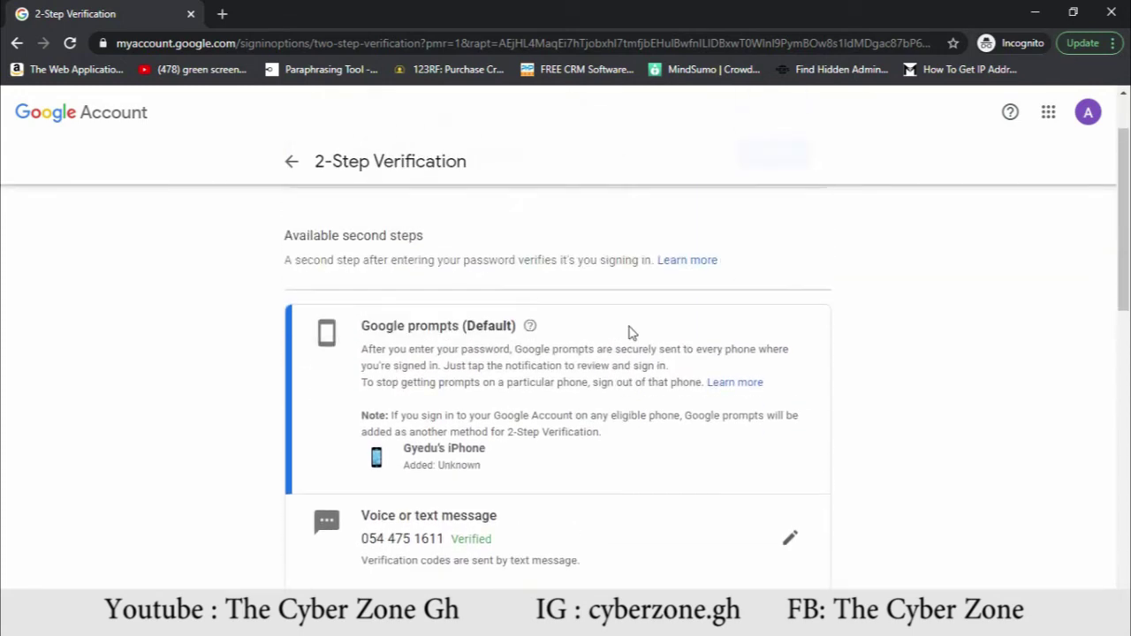
scroll(631, 336, "down", 5)
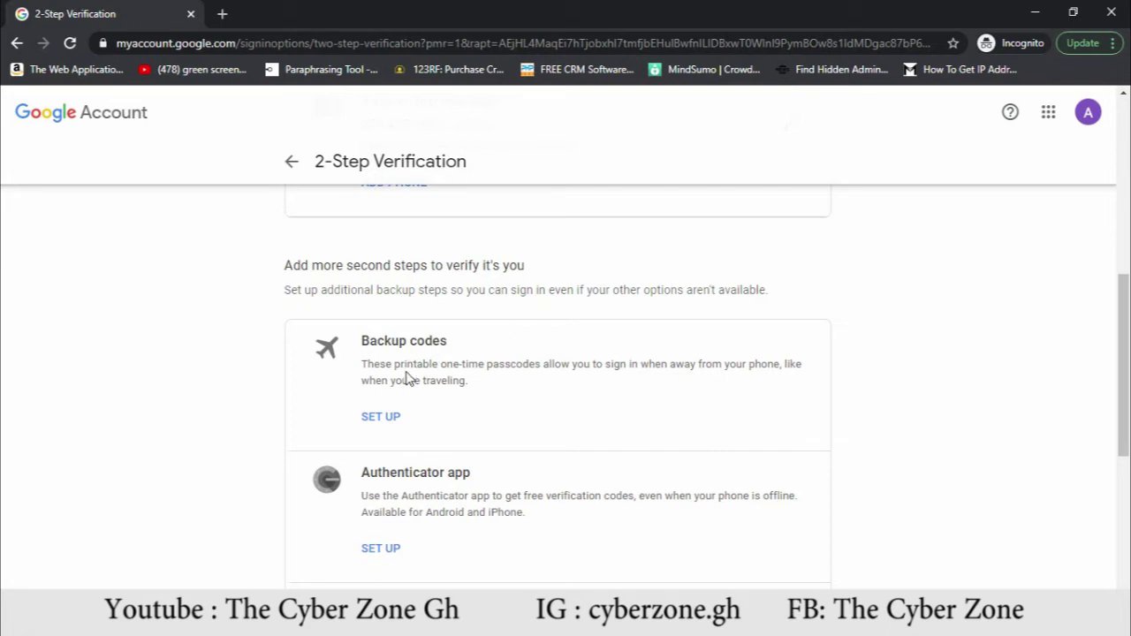
scroll(386, 356, "down", 1)
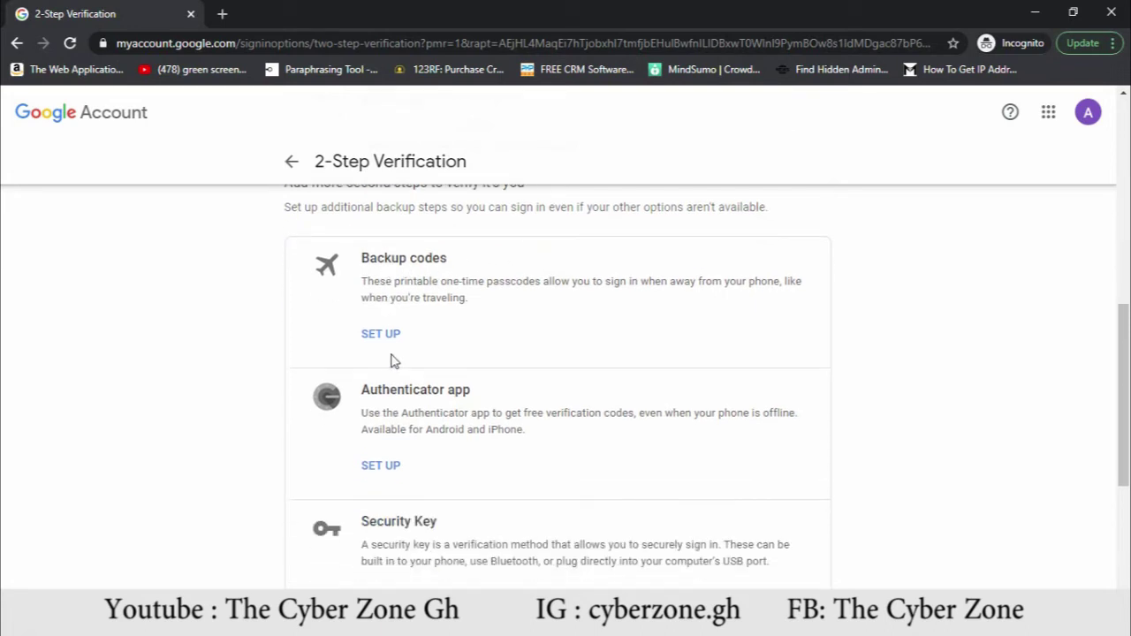
Generate ten backup codes under Backup codes, then close the list
left_click(387, 337)
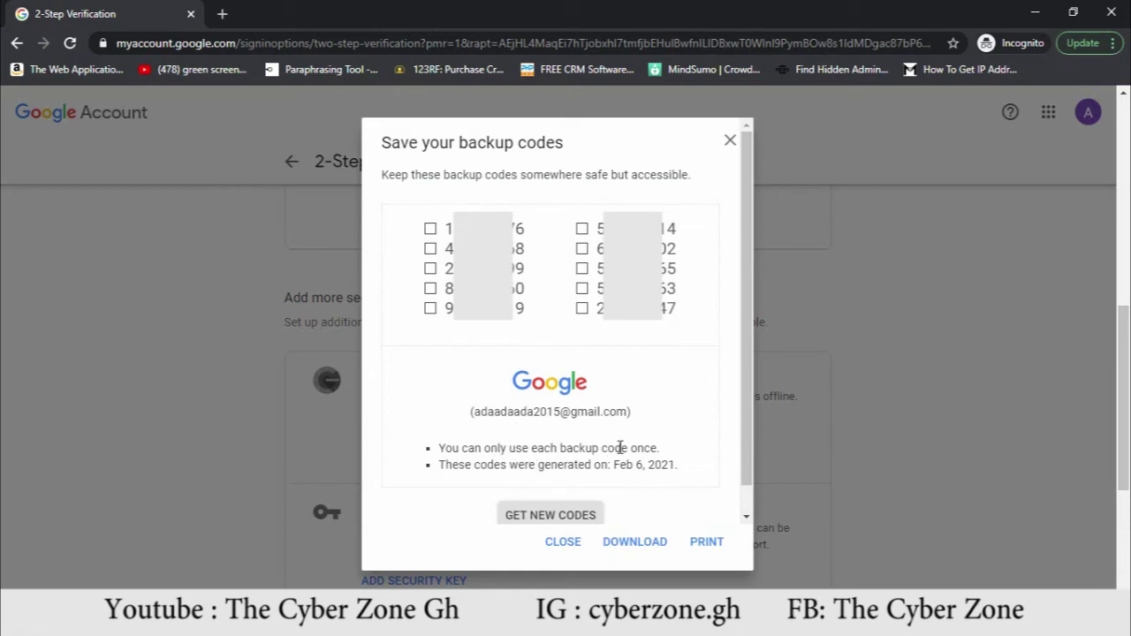
left_click(579, 541)
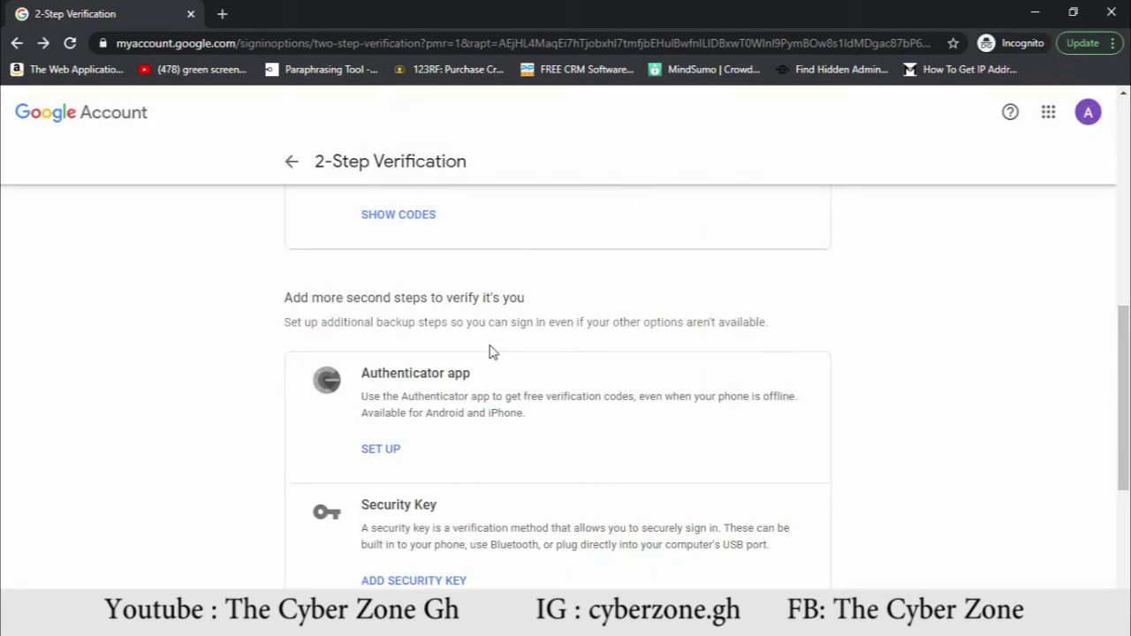
scroll(492, 351, "down", 1)
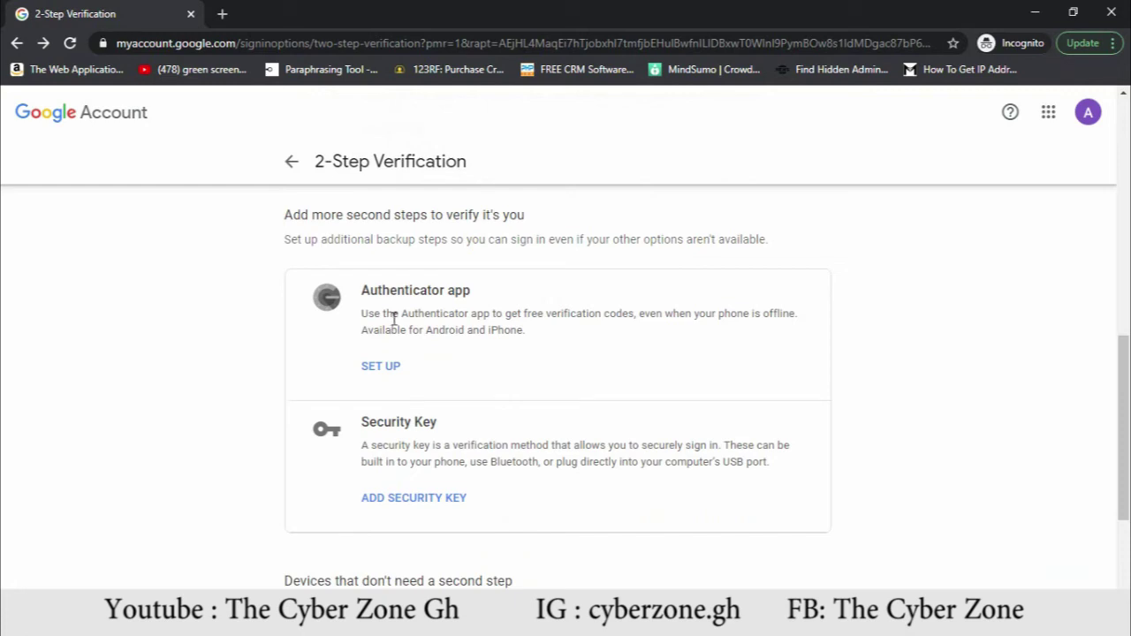
scroll(544, 320, "up", 3)
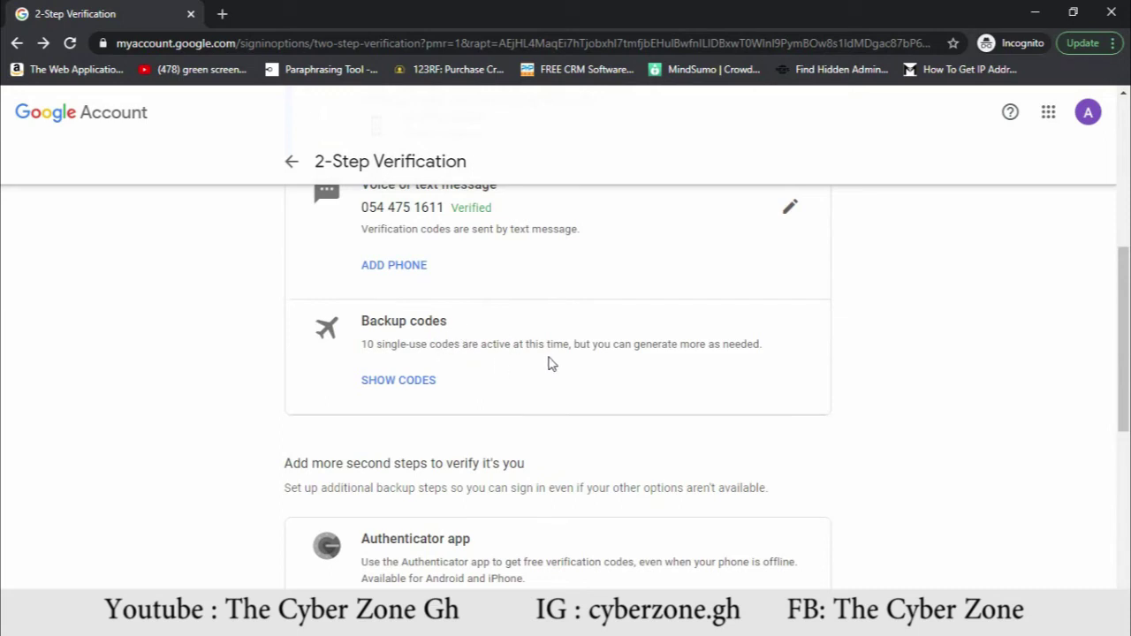
scroll(530, 320, "up", 2)
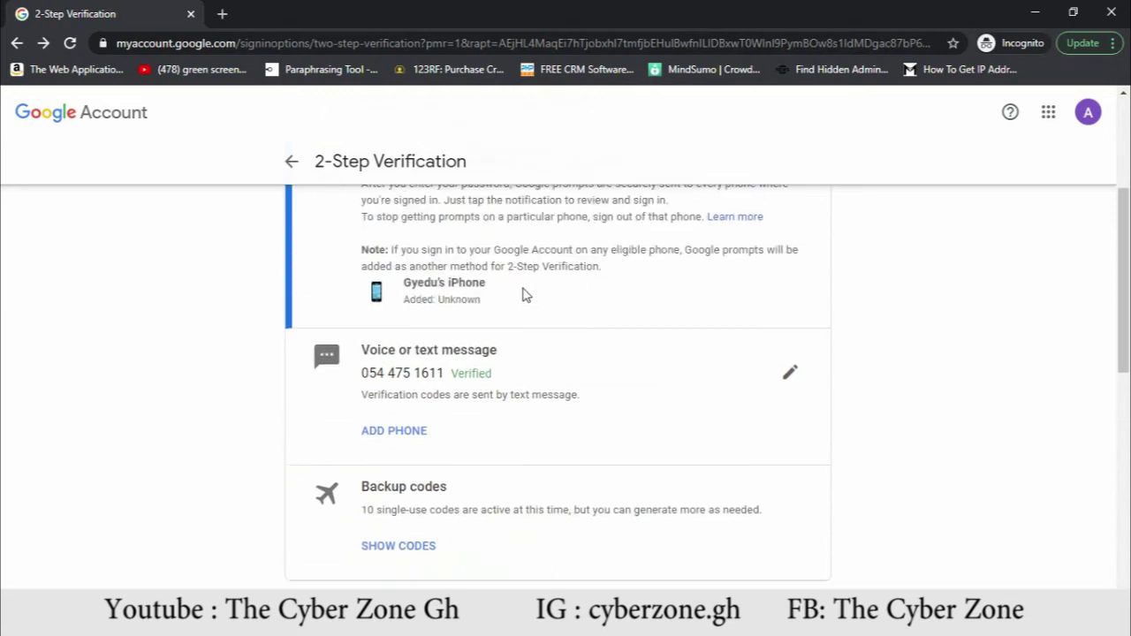
scroll(522, 287, "up", 1)
scroll(520, 276, "down", 1)
scroll(533, 356, "down", 2)
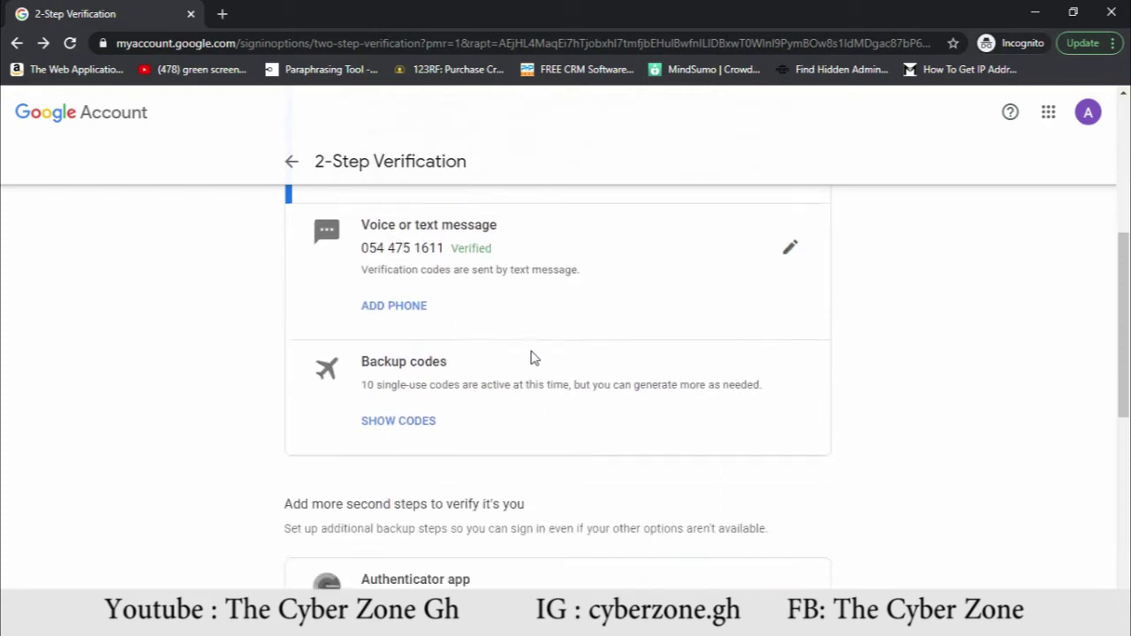
scroll(544, 343, "up", 4)
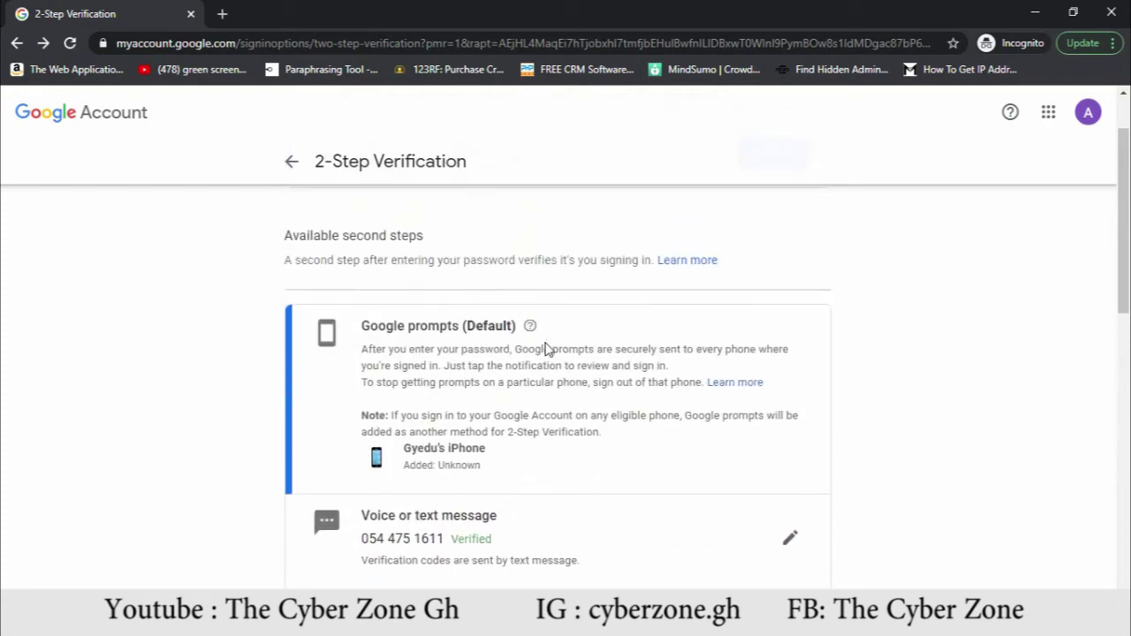
scroll(548, 341, "up", 1)
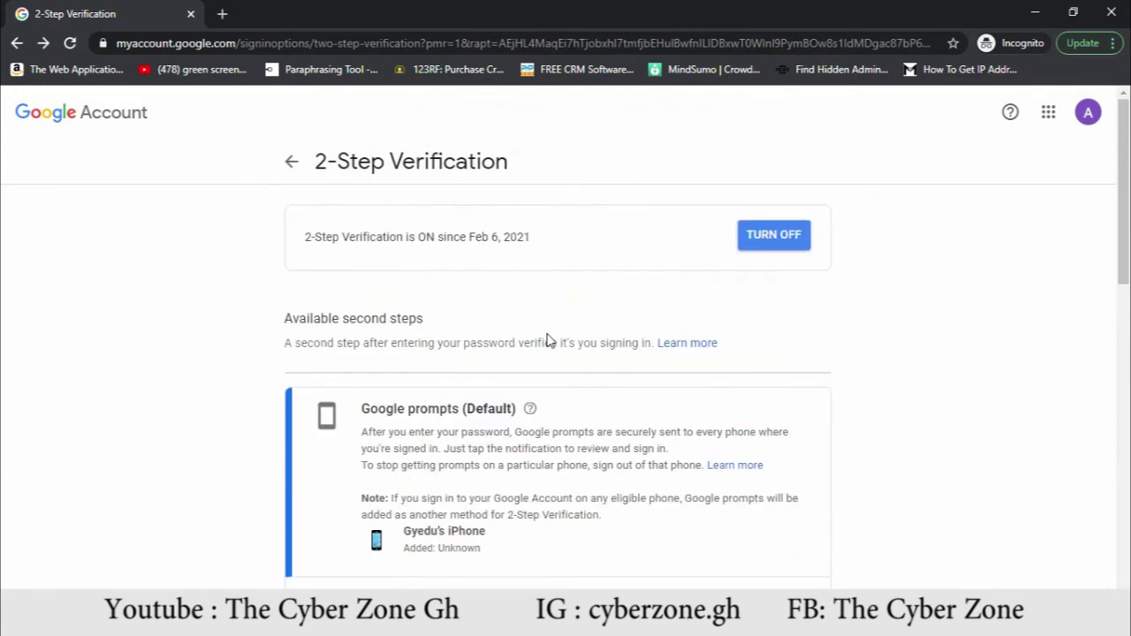
scroll(548, 341, "down", 9)
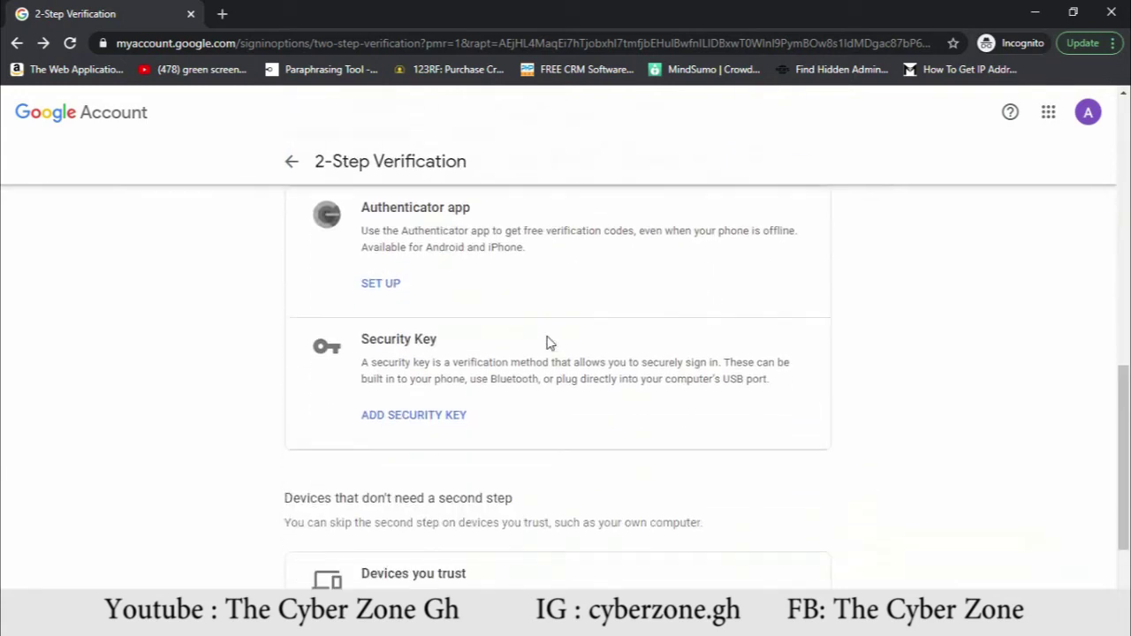
scroll(547, 342, "down", 1)
scroll(546, 340, "up", 1)
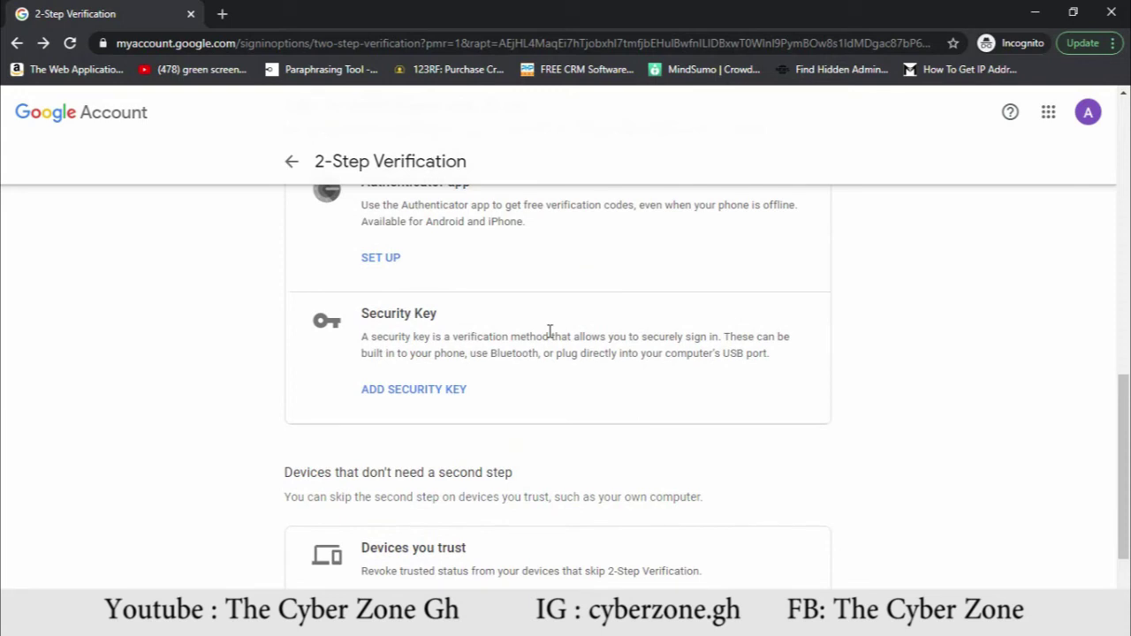
scroll(550, 329, "up", 3)
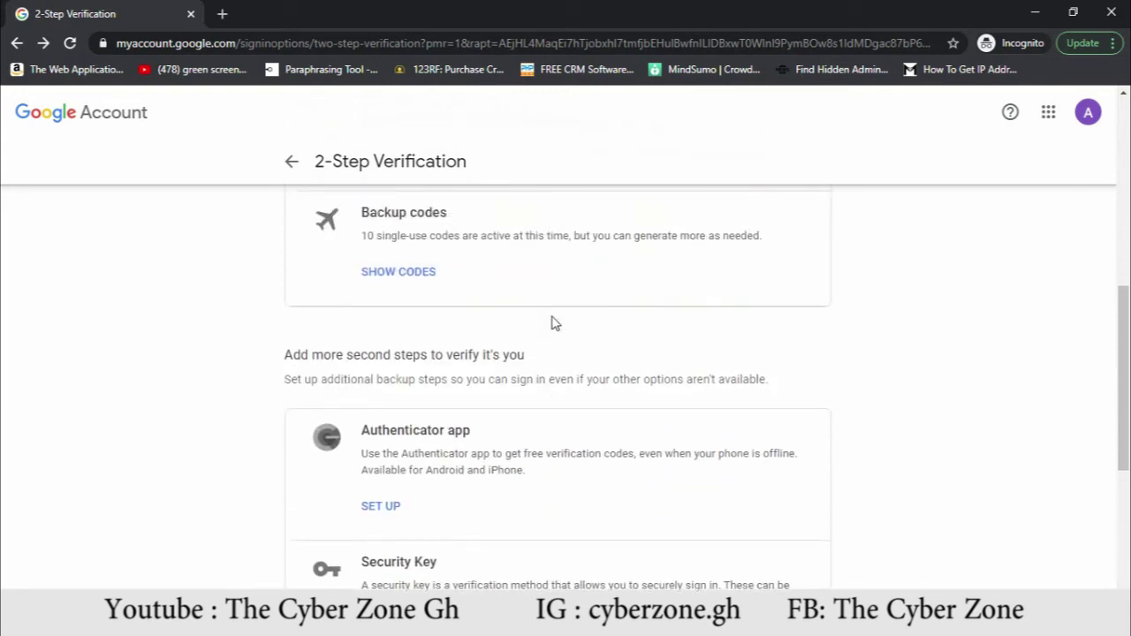
scroll(550, 320, "up", 6)
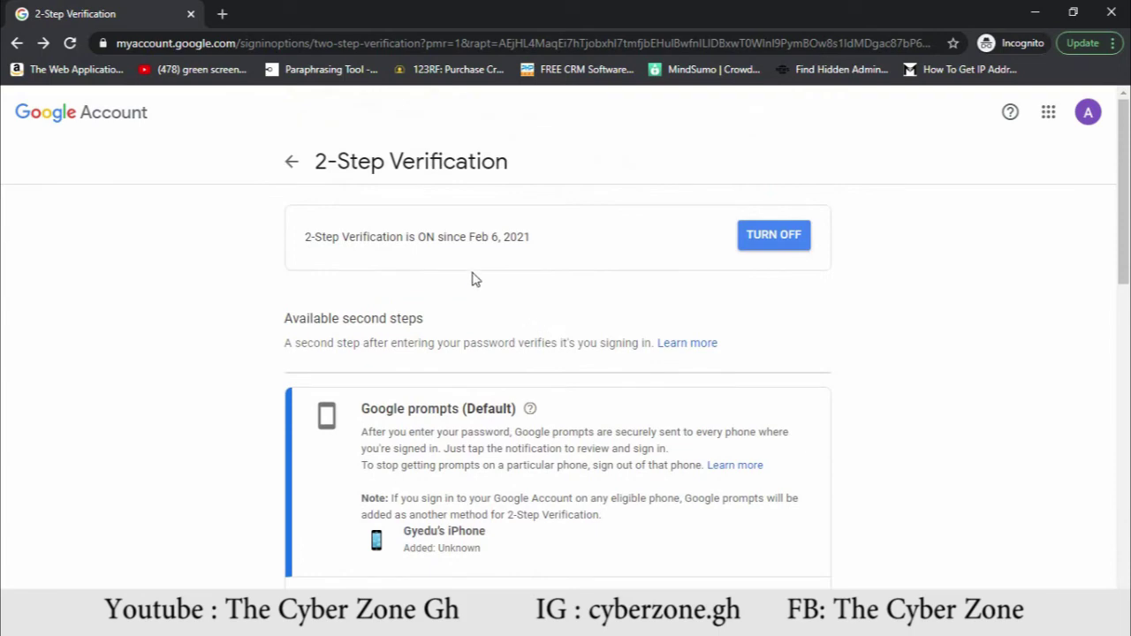
scroll(459, 293, "down", 5)
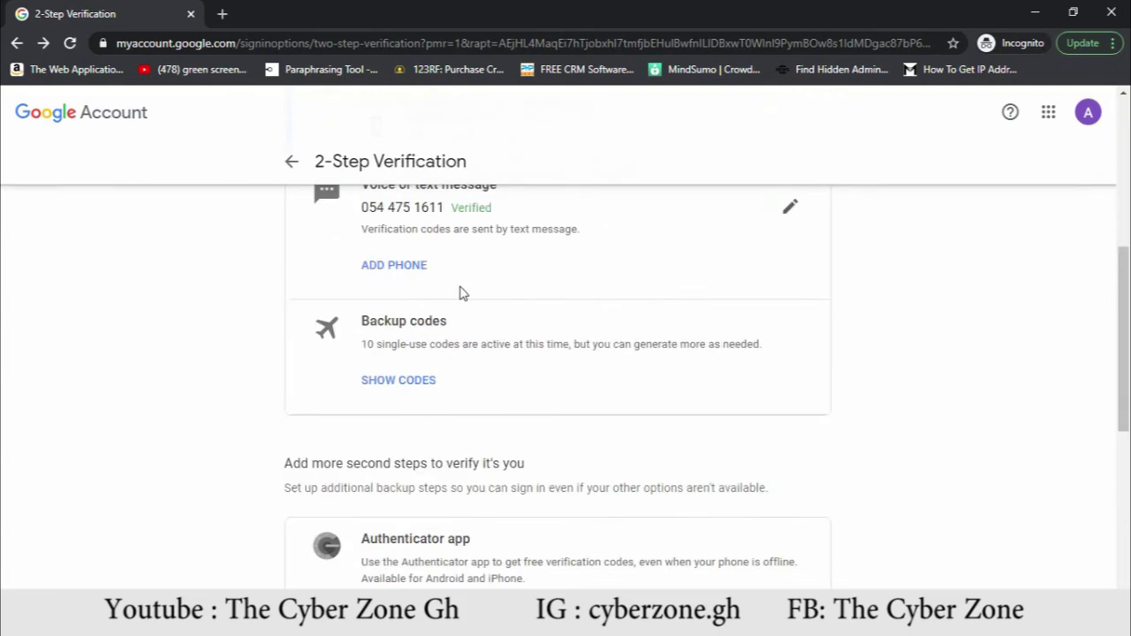
scroll(459, 293, "down", 4)
scroll(479, 297, "up", 10)
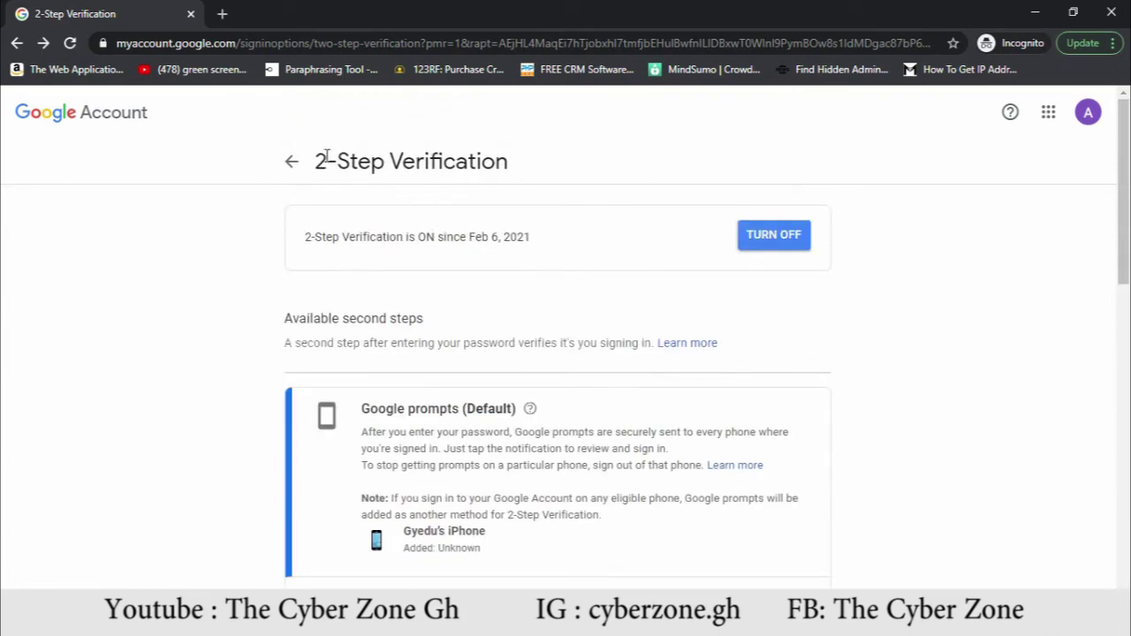
Return home, open Security, and scroll to the Signing in to Google section
left_click(122, 120)
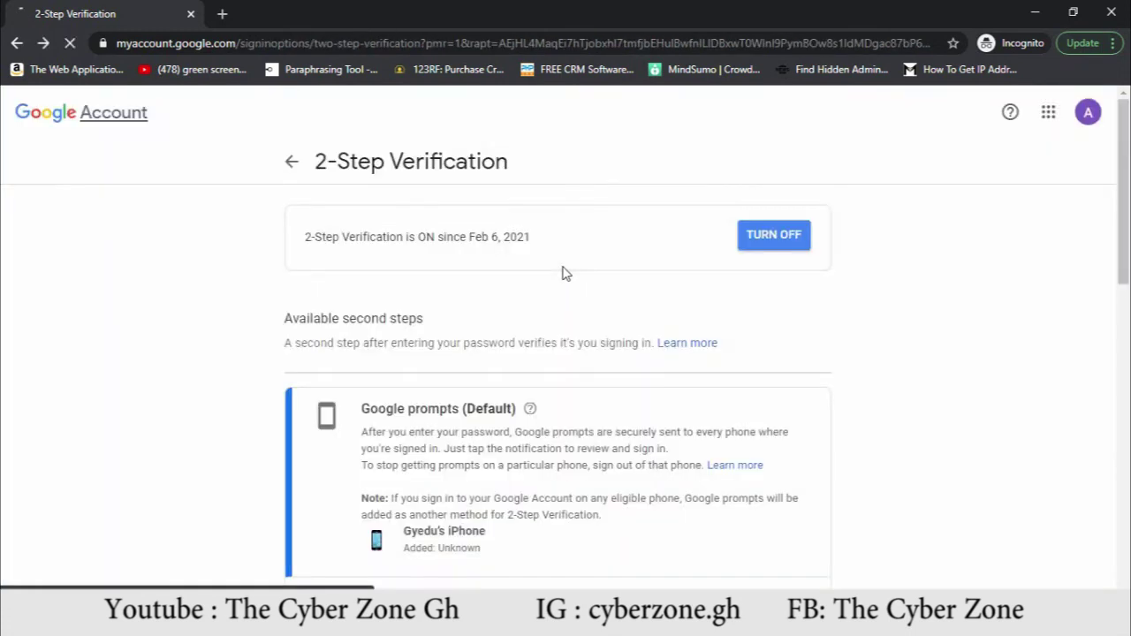
scroll(525, 265, "down", 3)
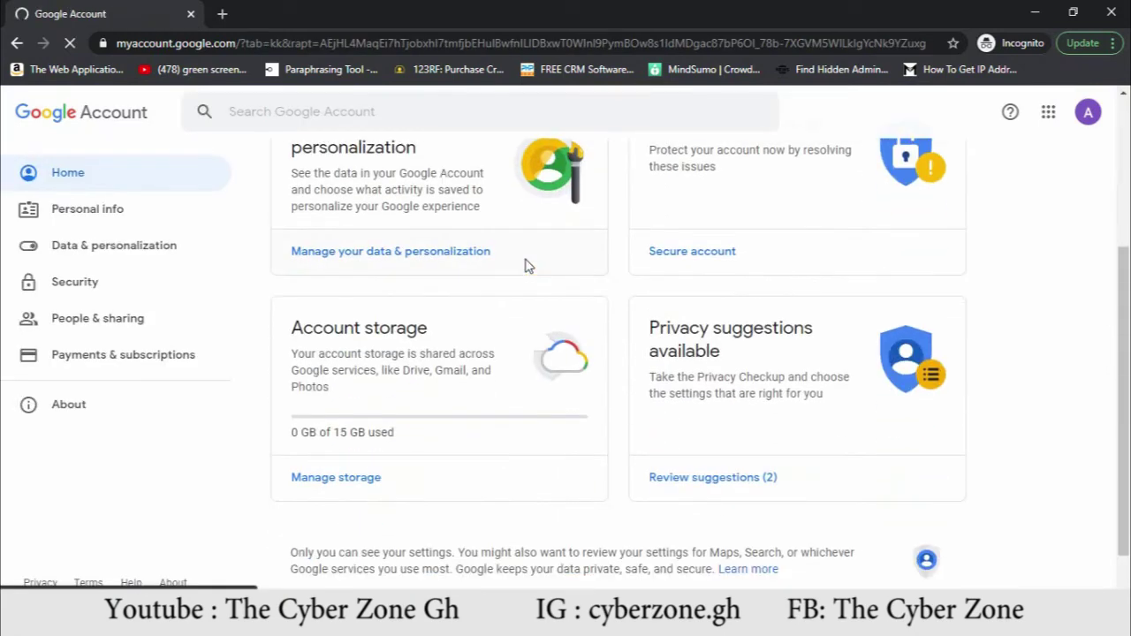
left_click(111, 283)
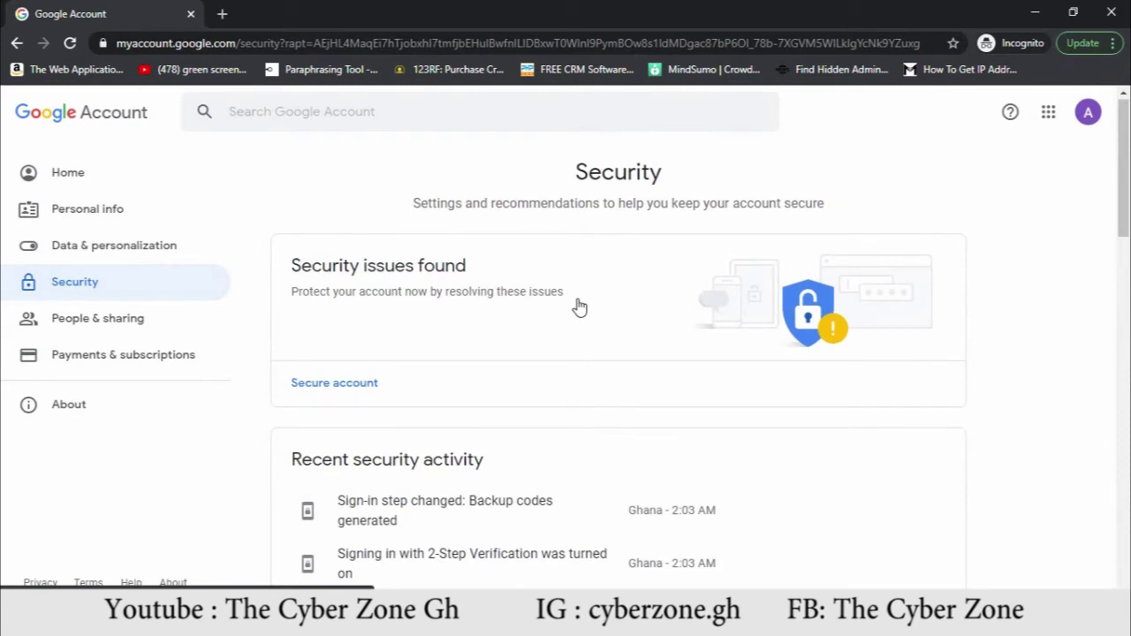
scroll(618, 300, "down", 1)
scroll(616, 288, "down", 1)
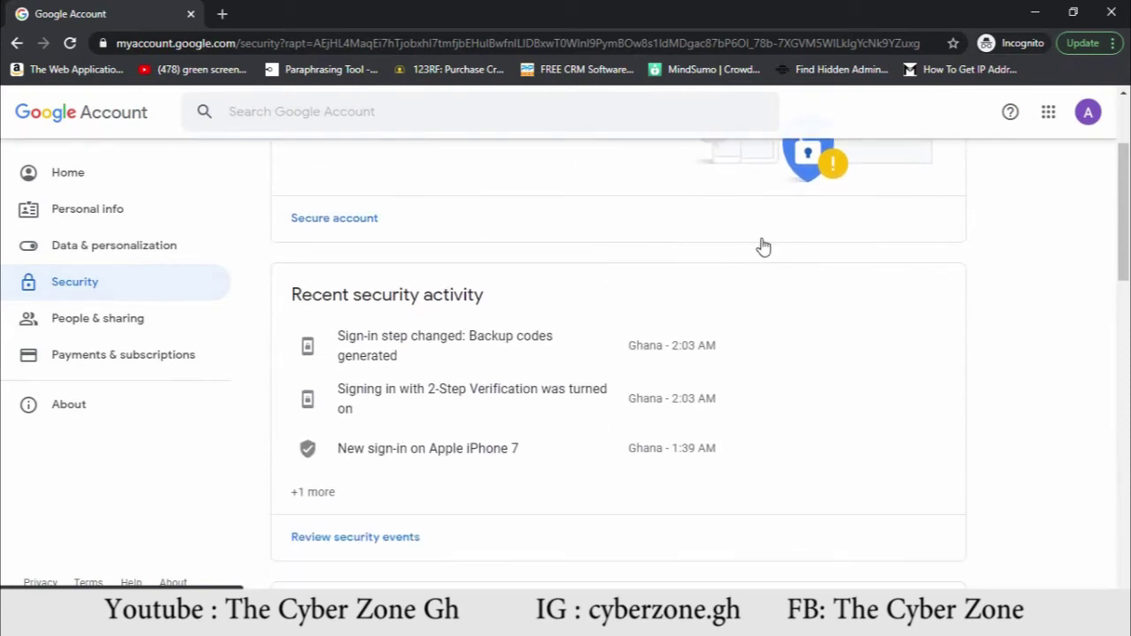
scroll(762, 245, "up", 1)
scroll(690, 290, "down", 2)
scroll(691, 290, "down", 4)
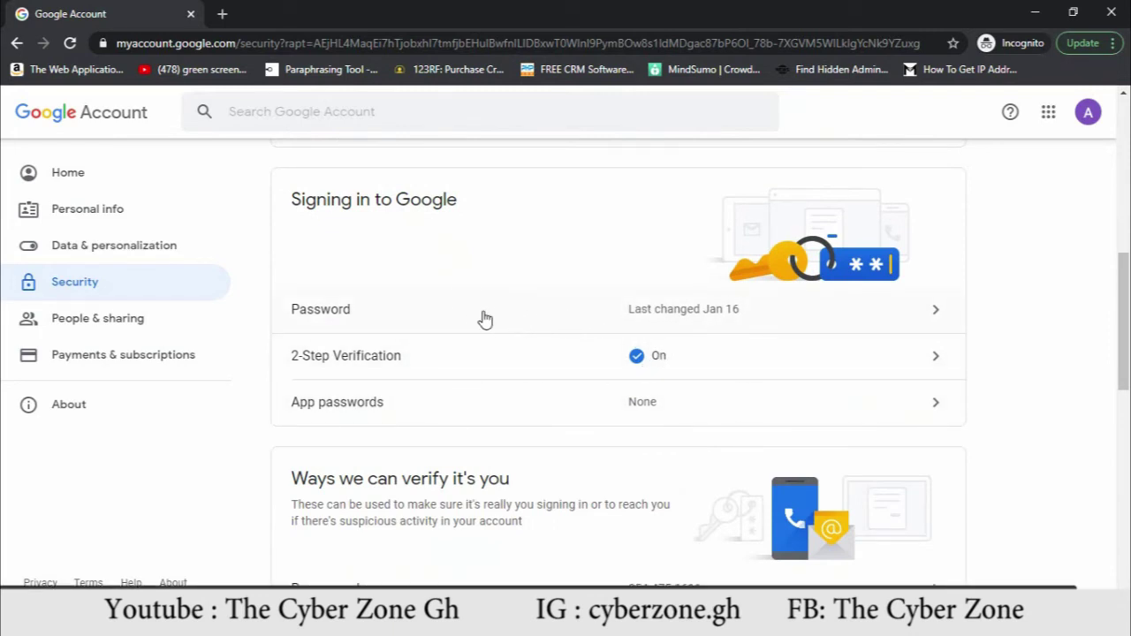
scroll(641, 373, "down", 2)
scroll(642, 374, "down", 5)
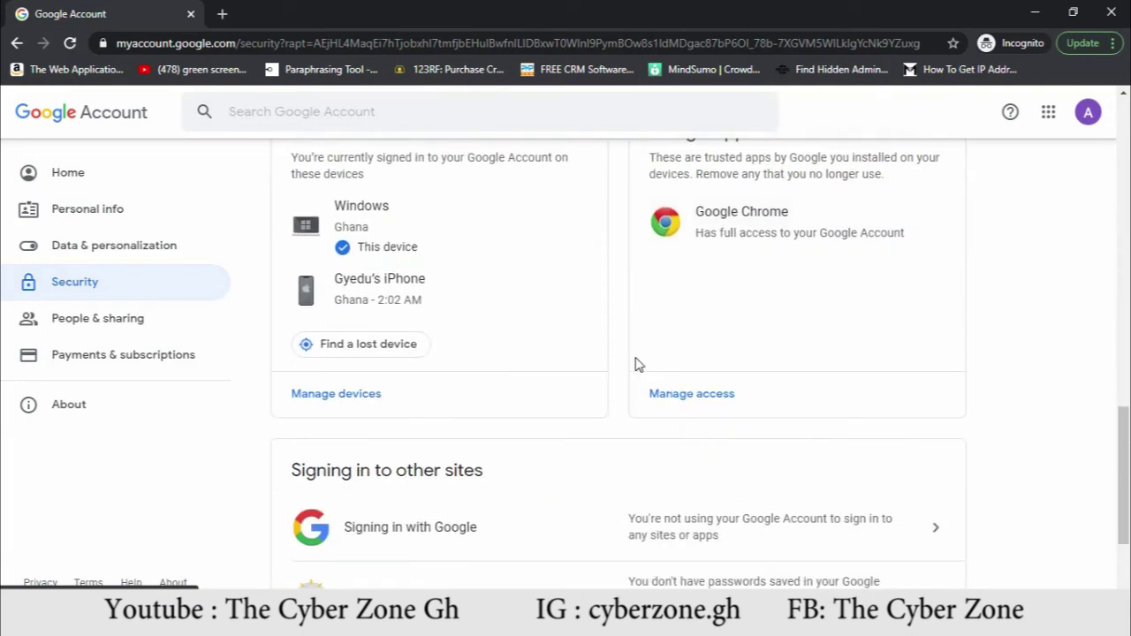
scroll(636, 365, "up", 7)
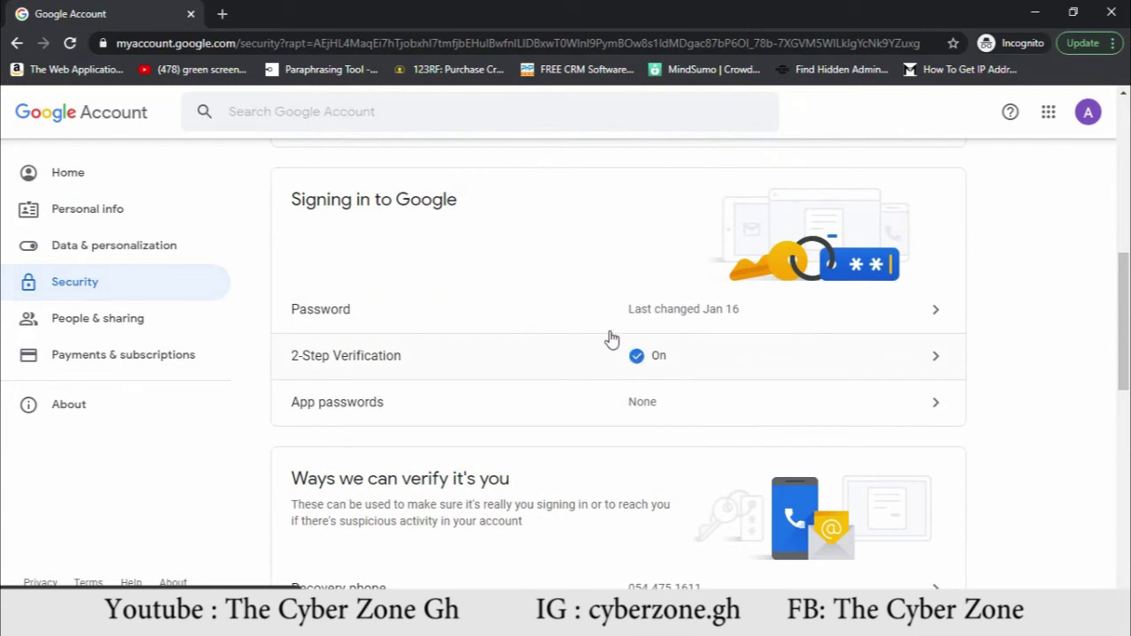
Re-verify with the current account password to reach the Password change page
left_click(614, 322)
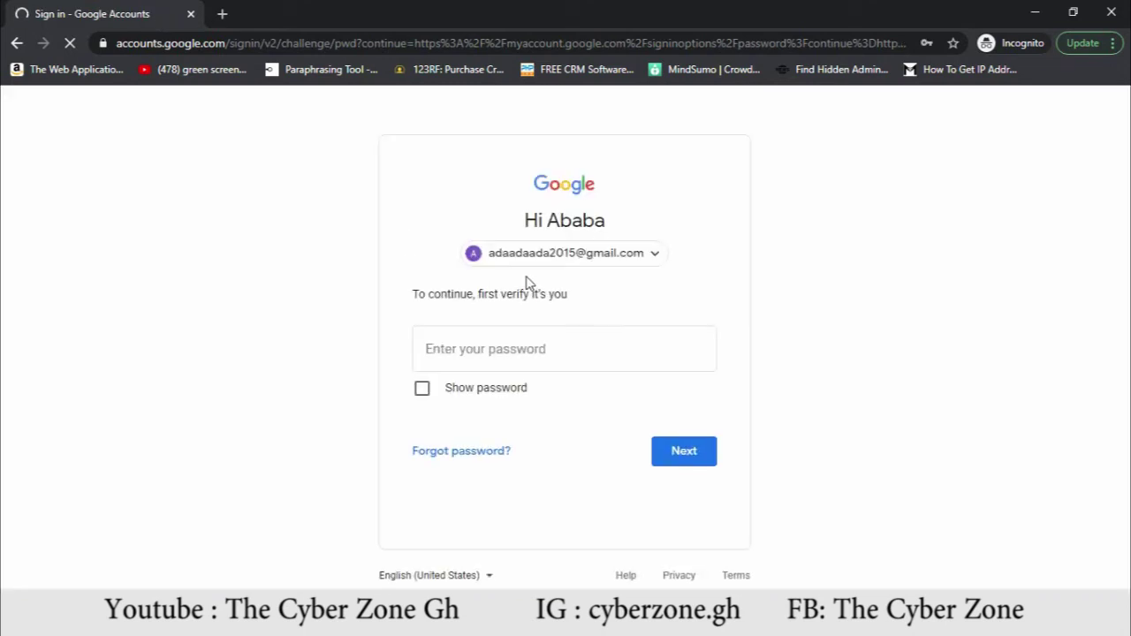
left_click(509, 346)
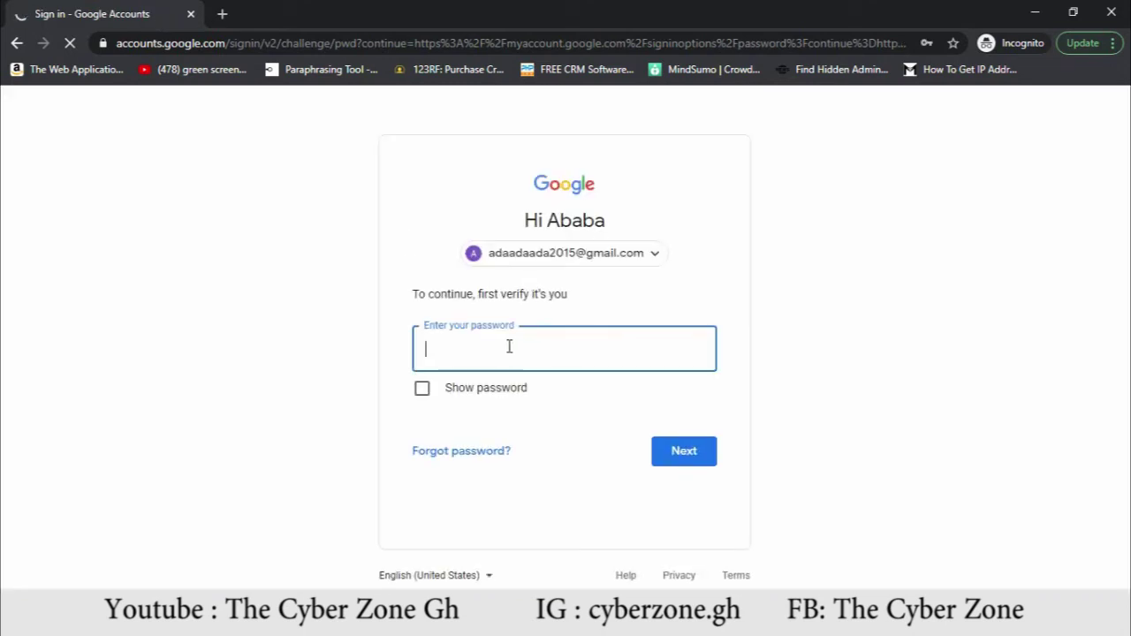
left_click(503, 344)
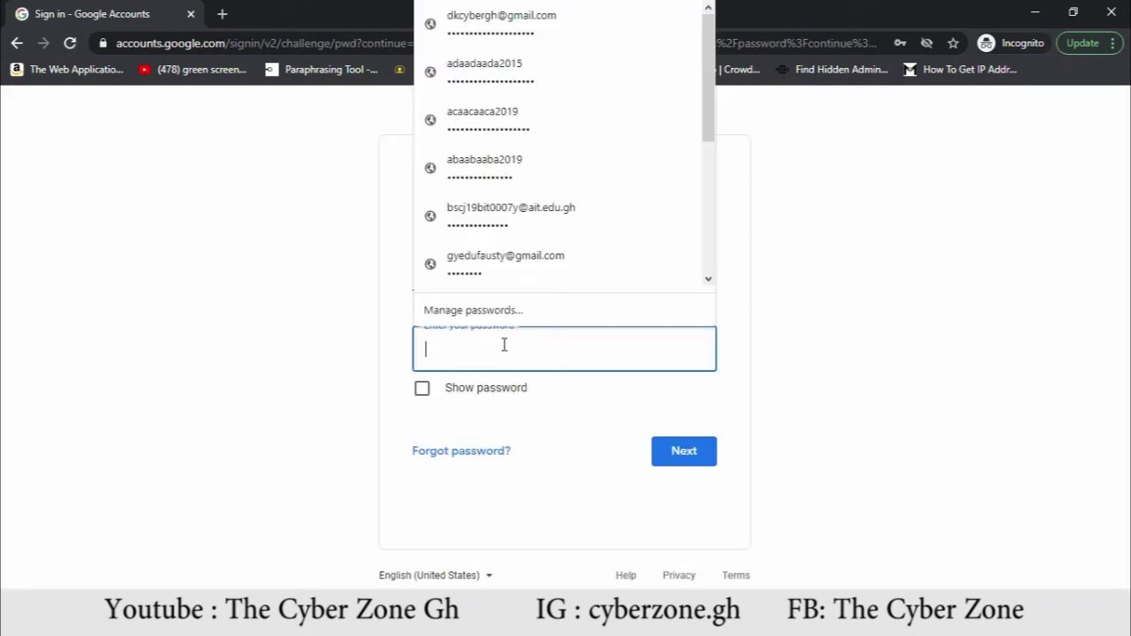
type("a")
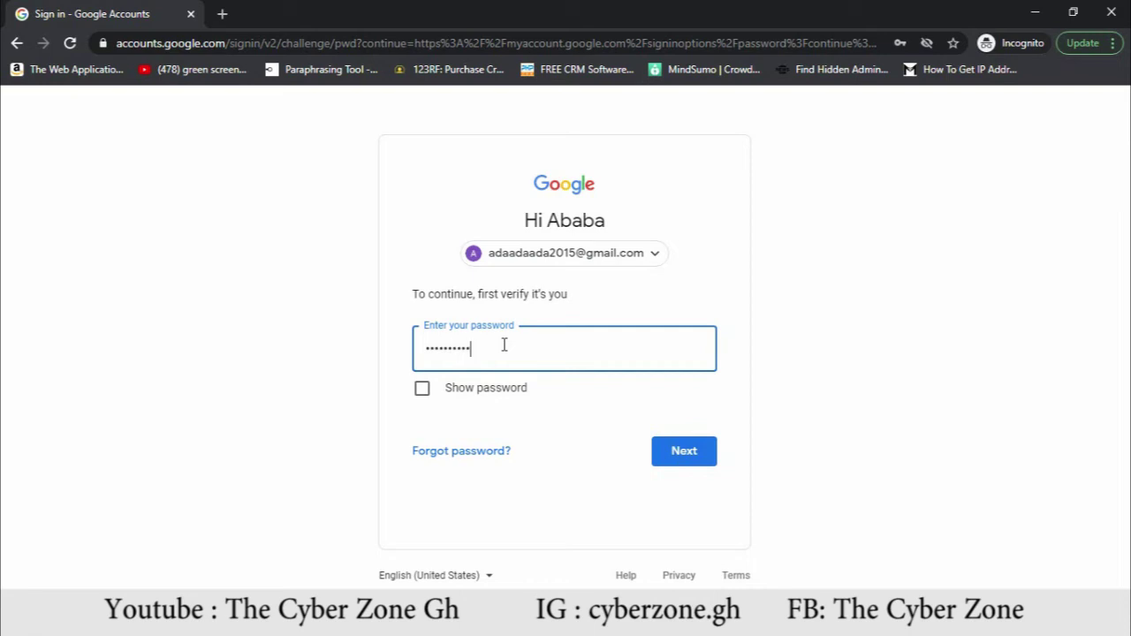
key("Return")
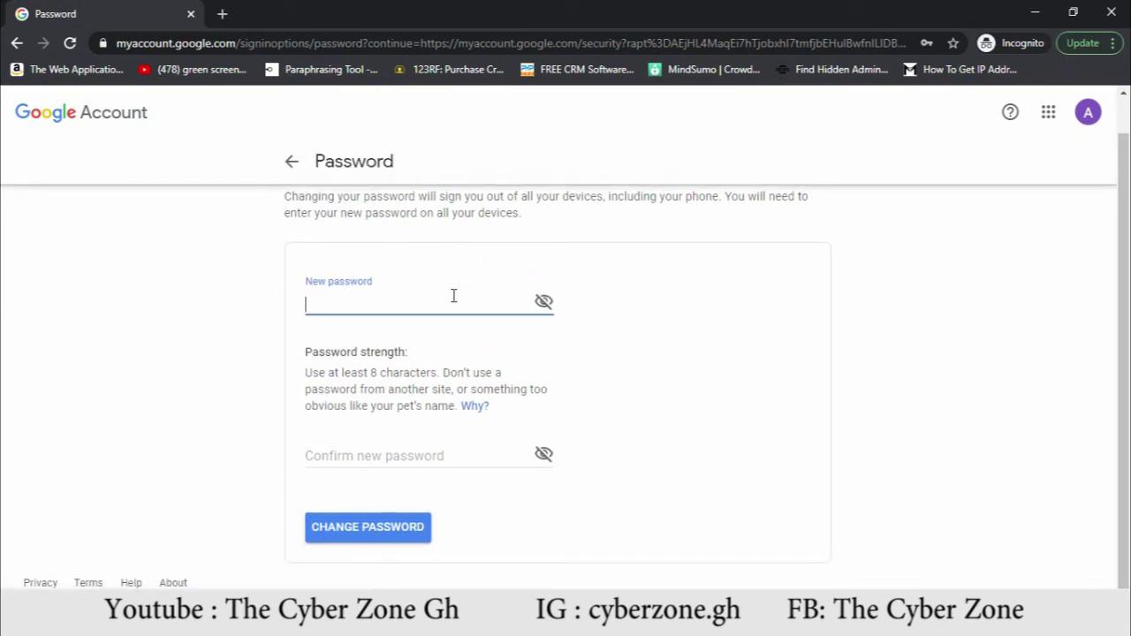
Enter a new password with its confirmation and submit it; it is rejected as recently used
type("•")
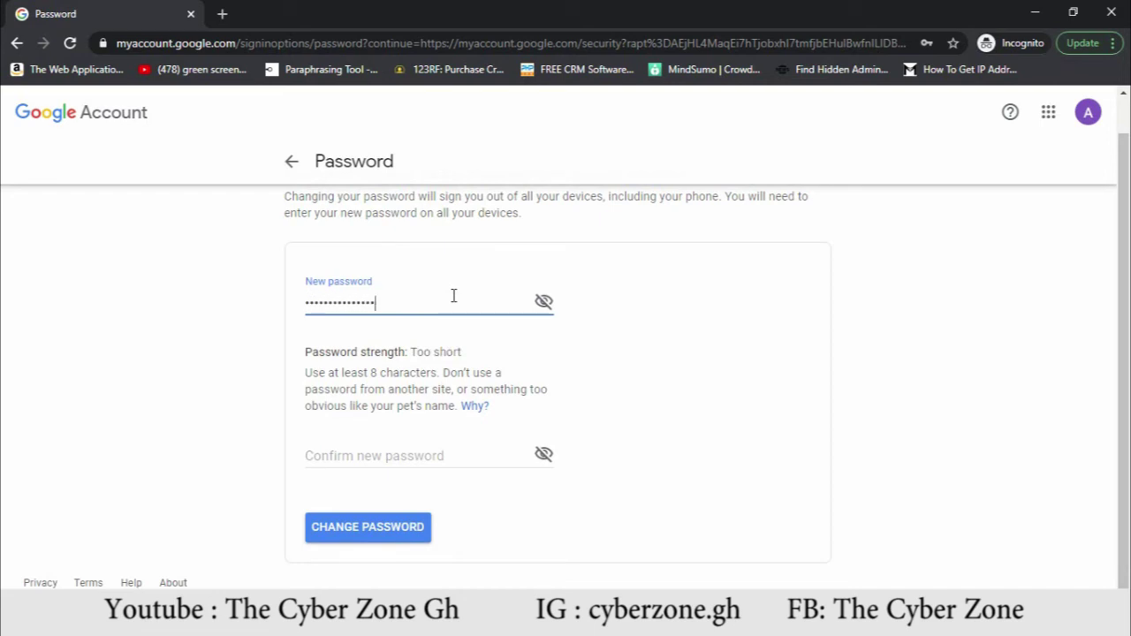
left_click(479, 458)
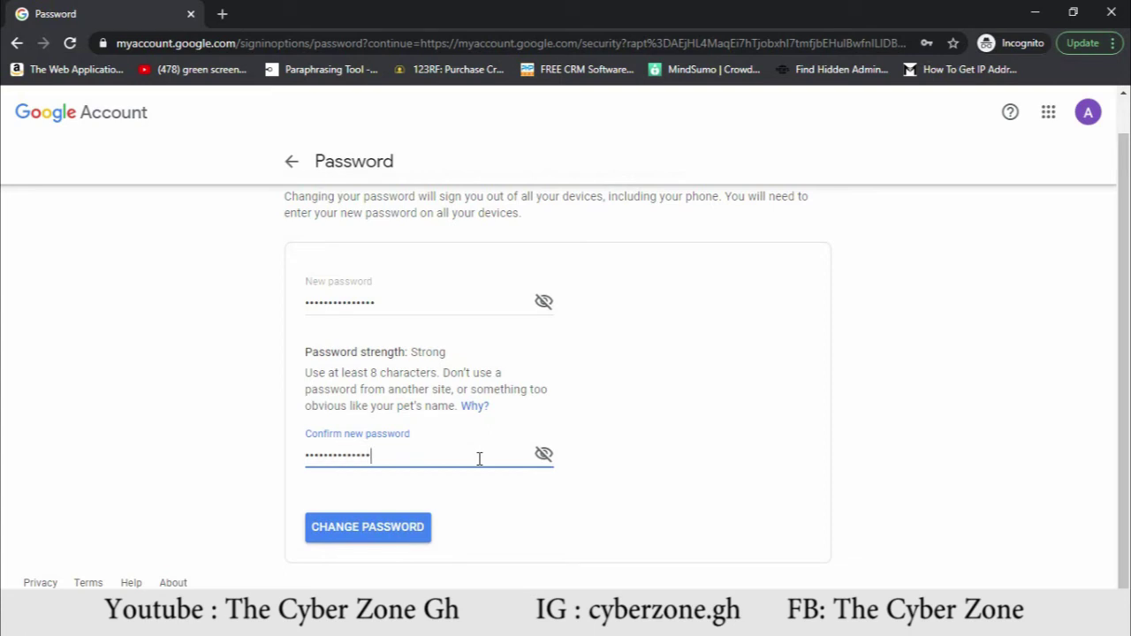
left_click(390, 534)
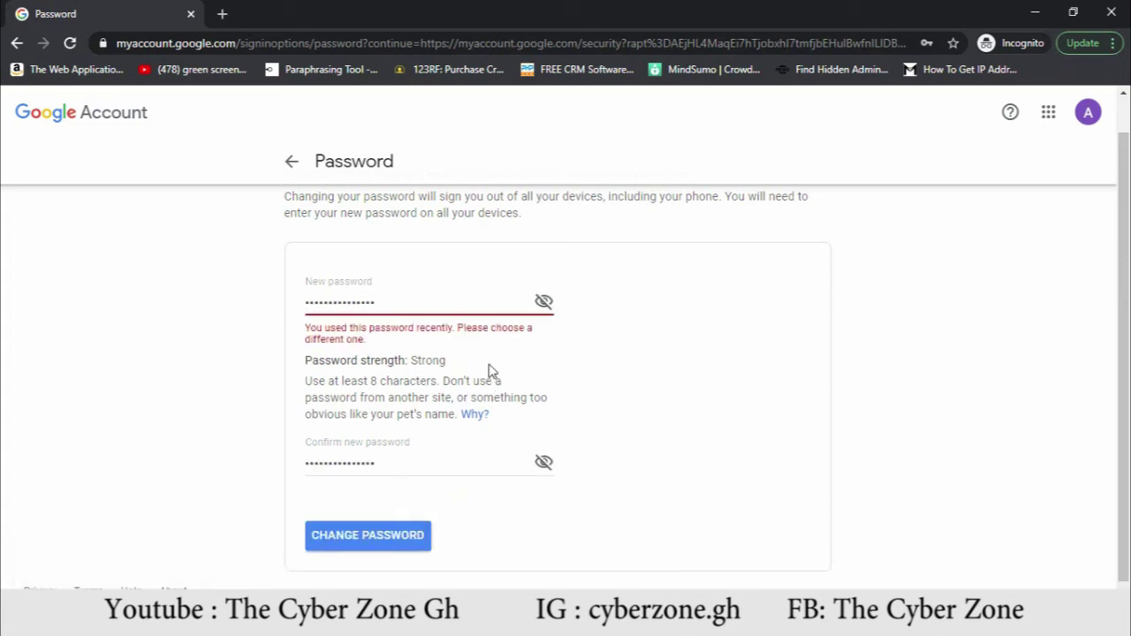
Retype the new and confirmation passwords and resubmit; again rejected as reused
left_click_drag(384, 303, 287, 333)
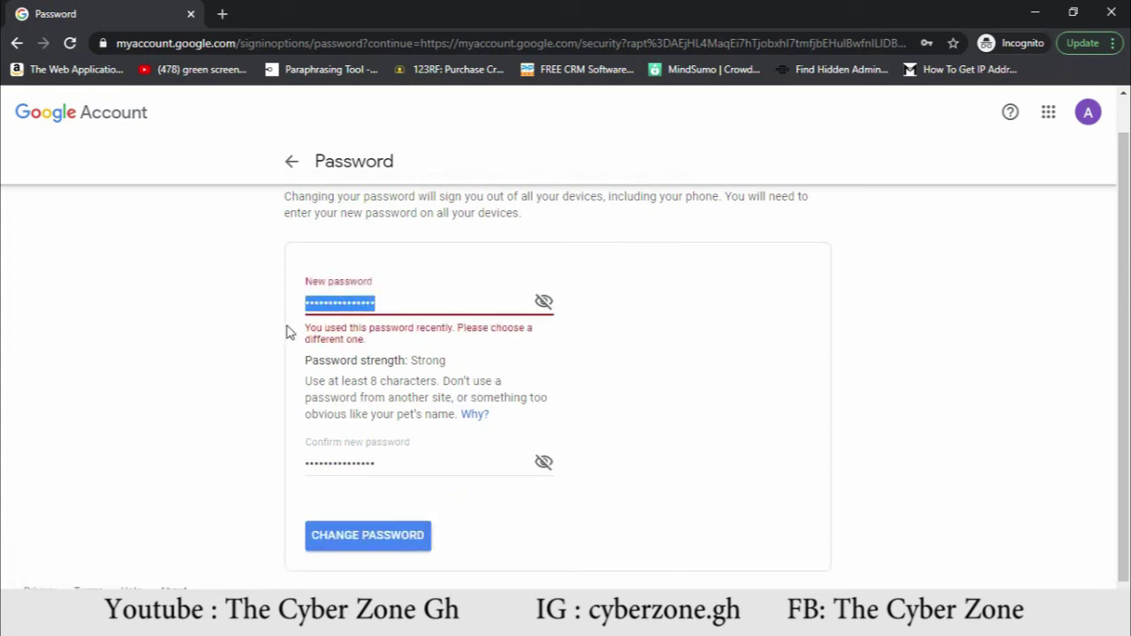
type("•")
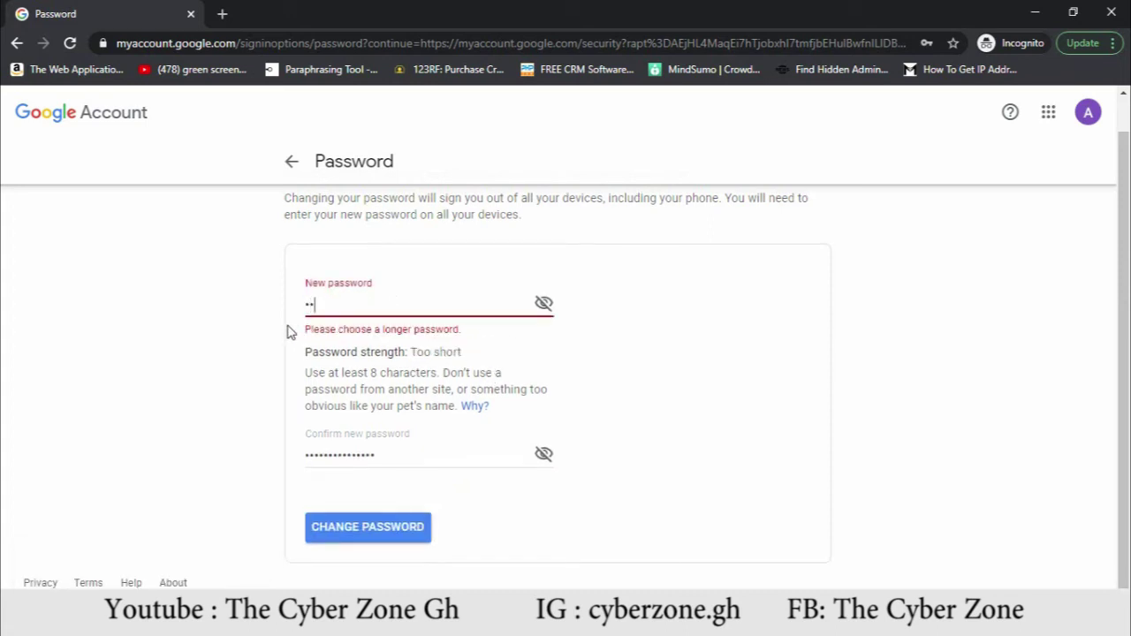
type("••••••••••••")
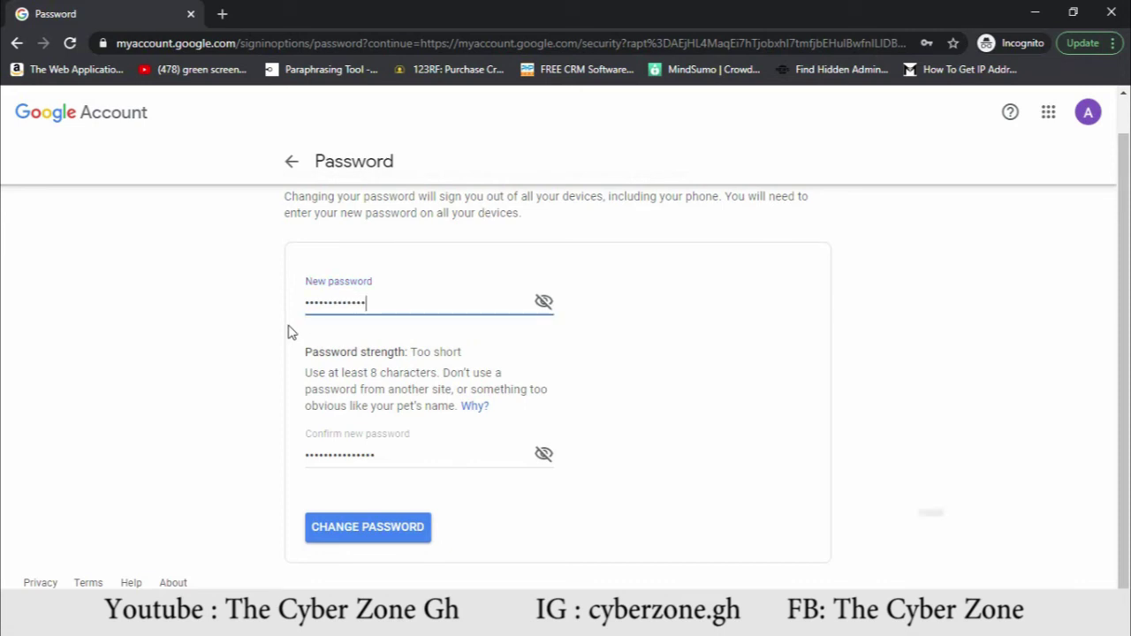
left_click_drag(389, 307, 304, 310)
right_click(323, 303)
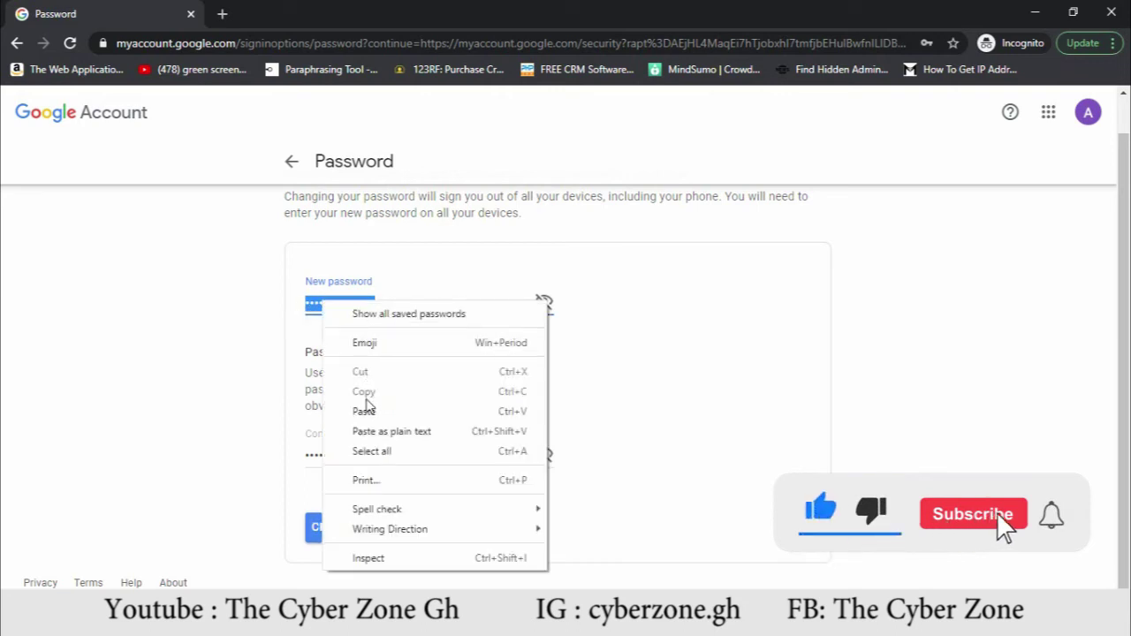
left_click(366, 455)
left_click_drag(365, 455, 263, 460)
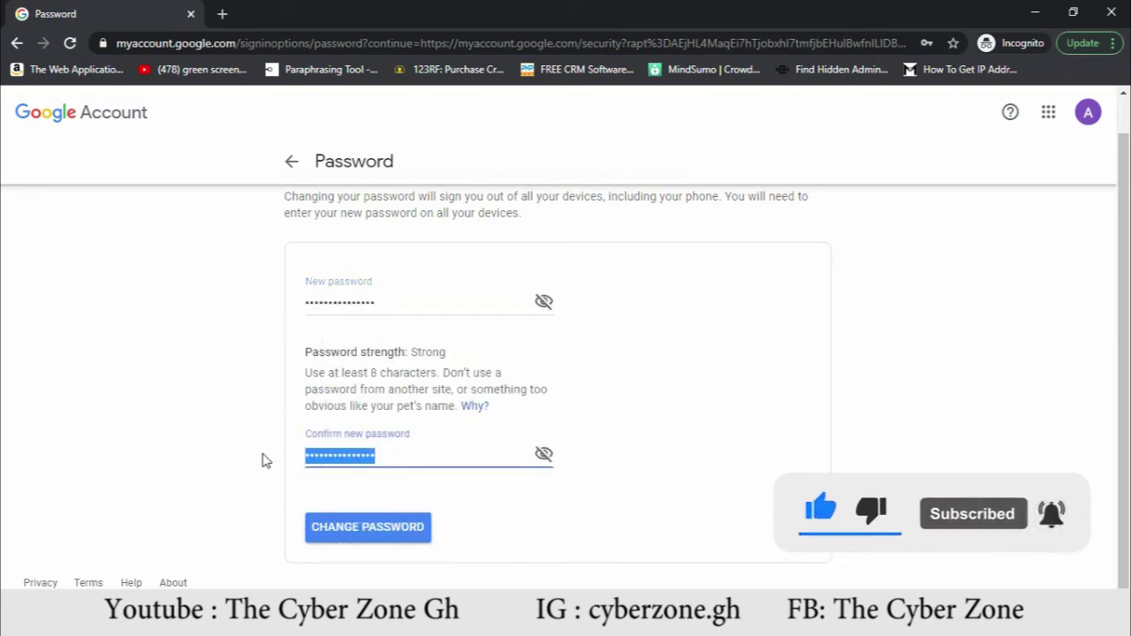
type("••")
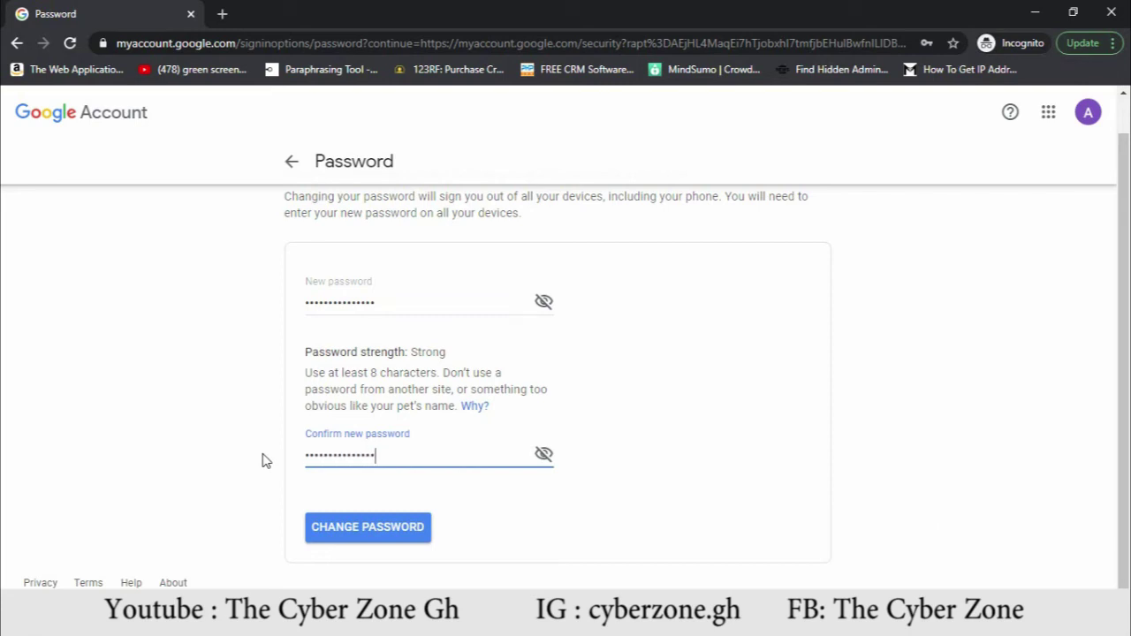
left_click(392, 535)
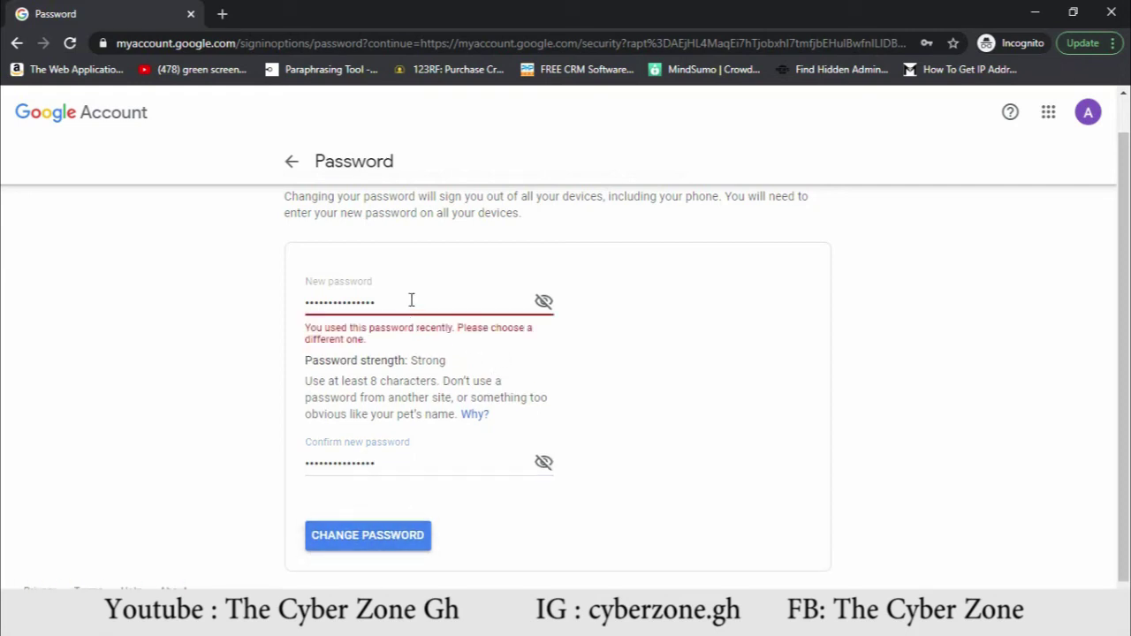
Replace both fields with a different, Strong-rated new password that matches its confirmation
left_click_drag(411, 299, 285, 316)
type("p")
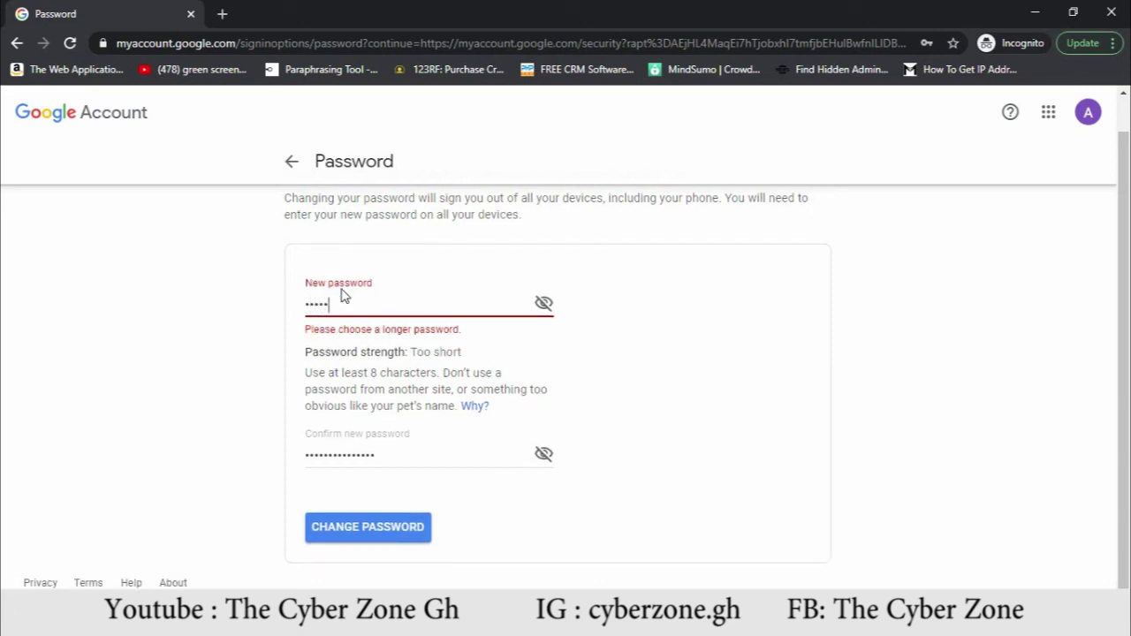
type("••••••••")
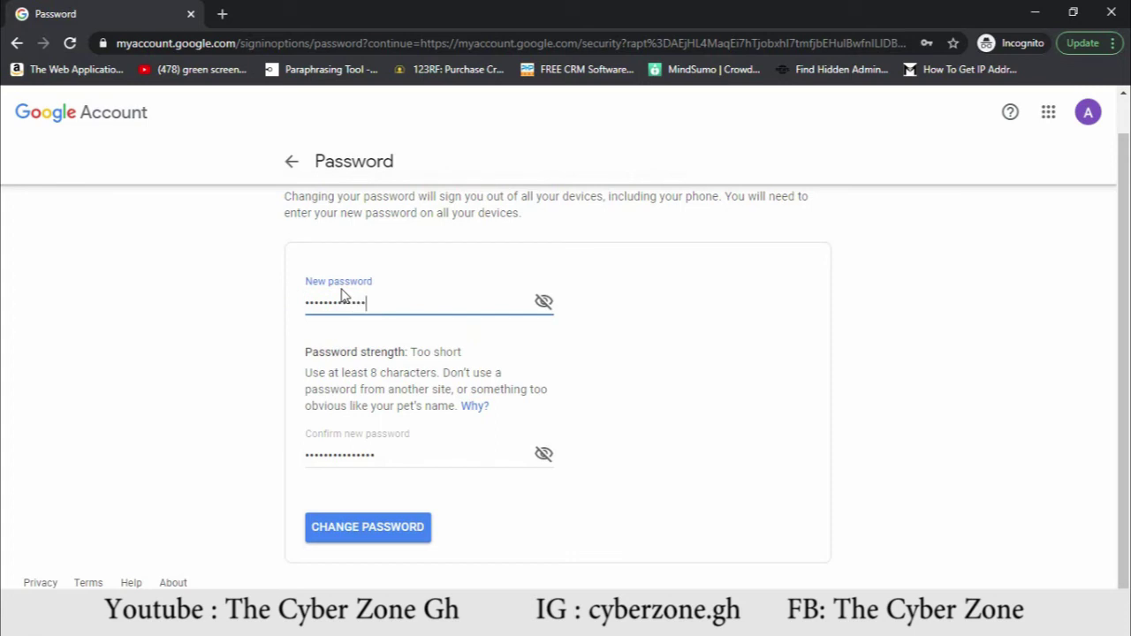
left_click_drag(429, 455, 296, 472)
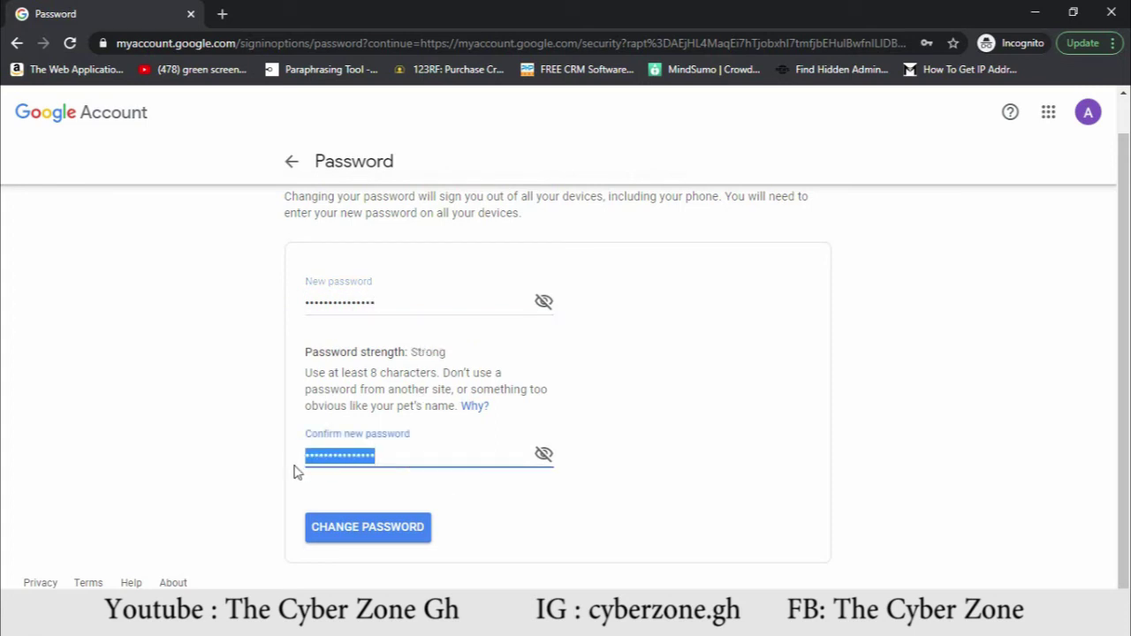
type("•")
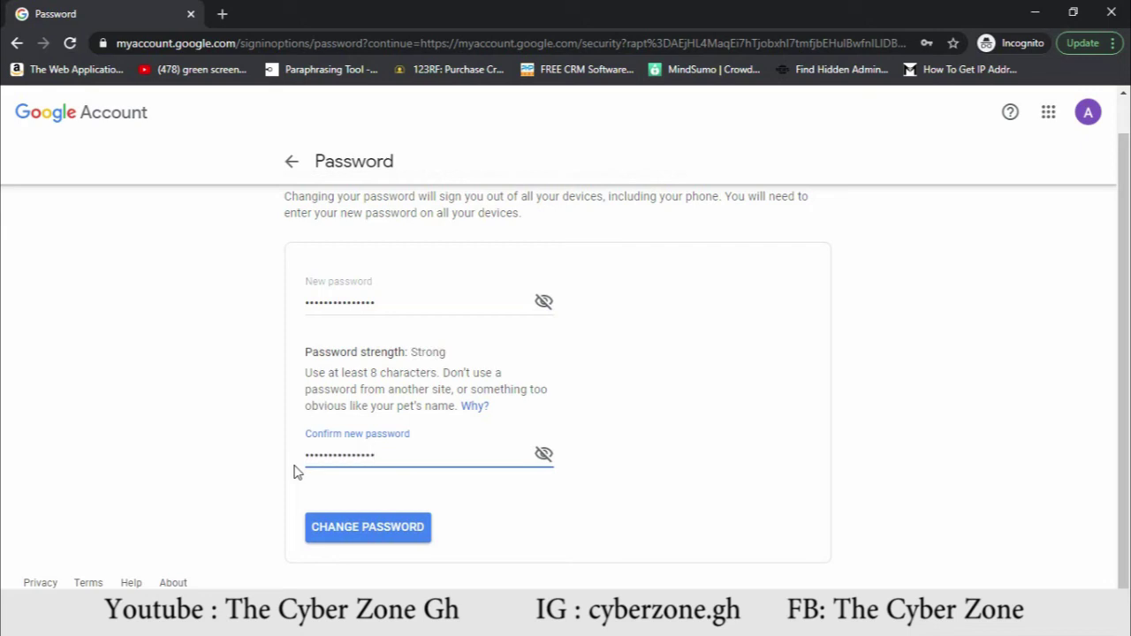
Save the new password, then open Security Checkup via Secure account, showing one issue
left_click(386, 528)
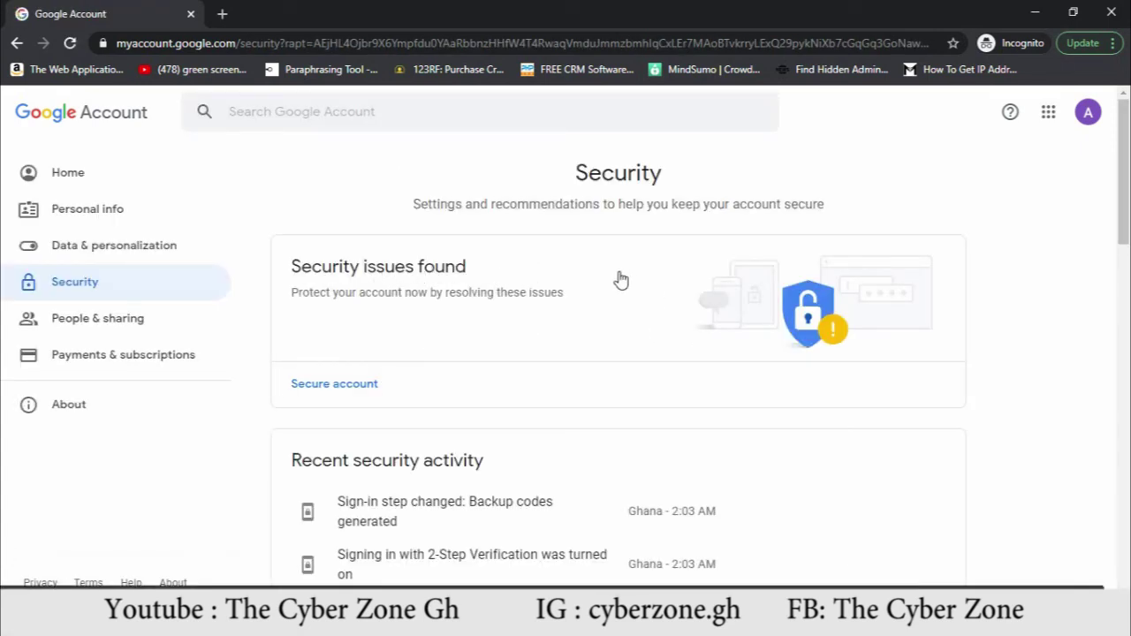
scroll(495, 362, "down", 3)
scroll(506, 380, "up", 4)
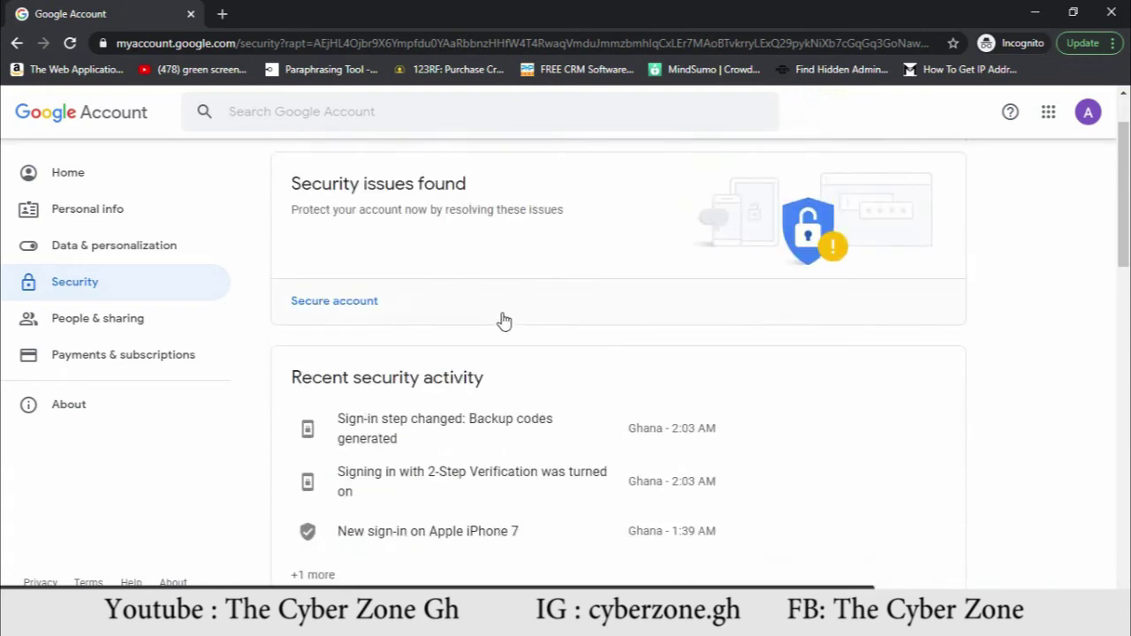
left_click(366, 300)
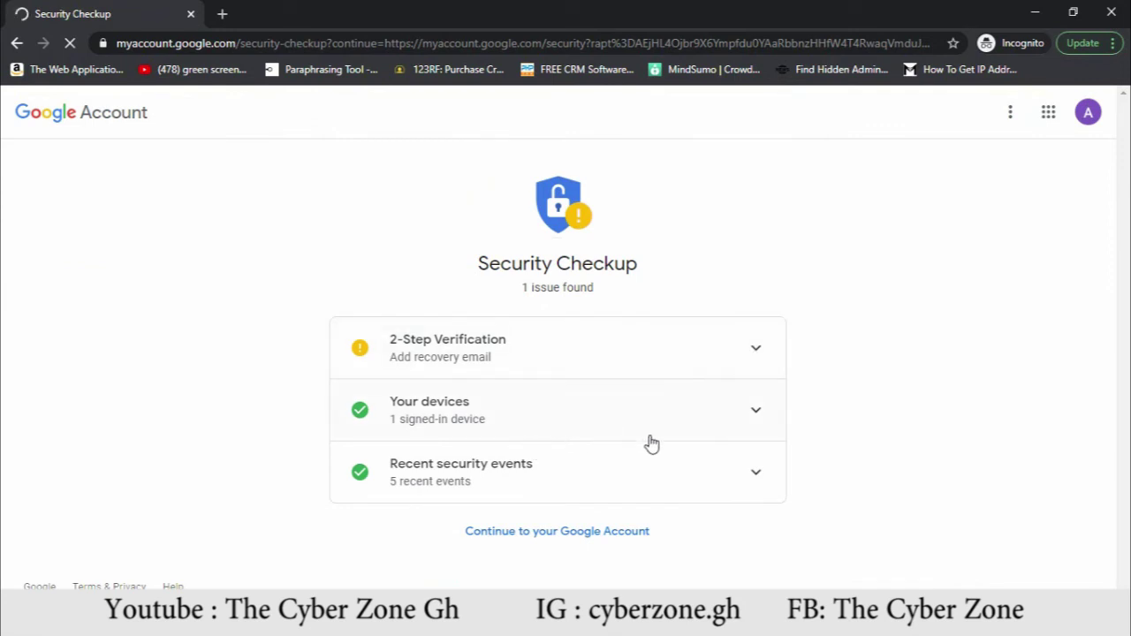
Check the Your devices details, confirming one signed-in Windows device
left_click(757, 426)
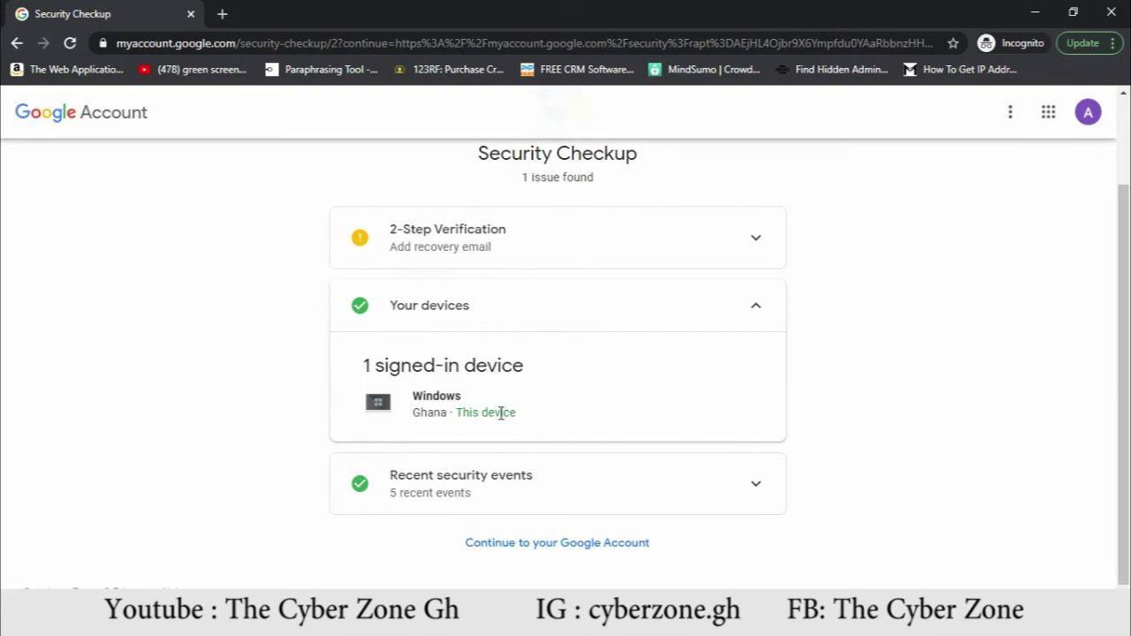
scroll(522, 415, "up", 1)
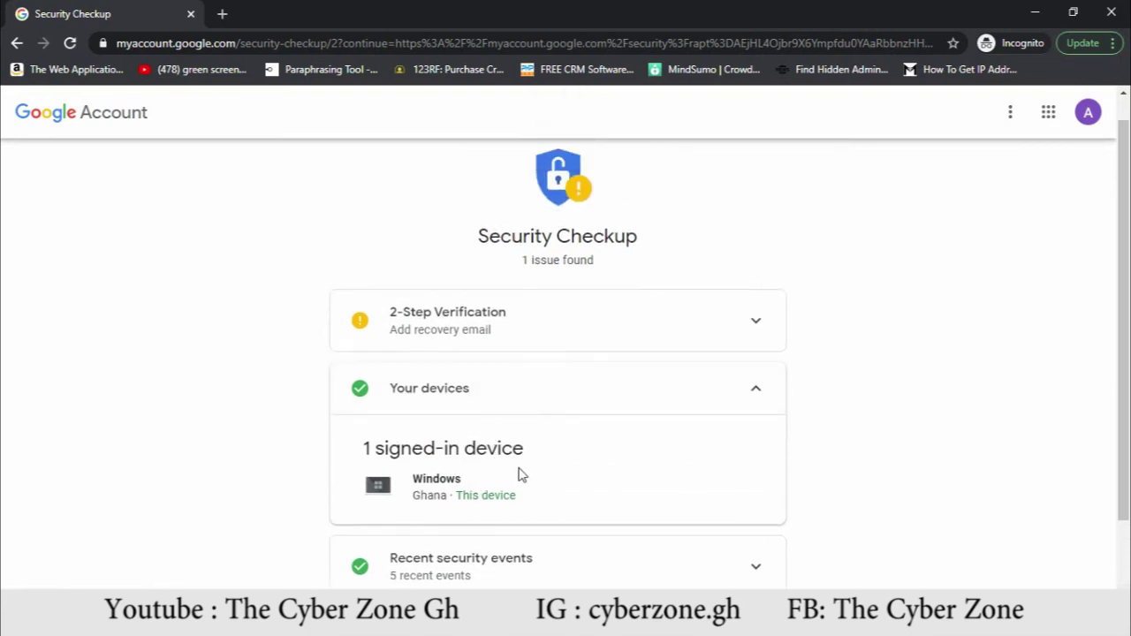
scroll(437, 451, "down", 1)
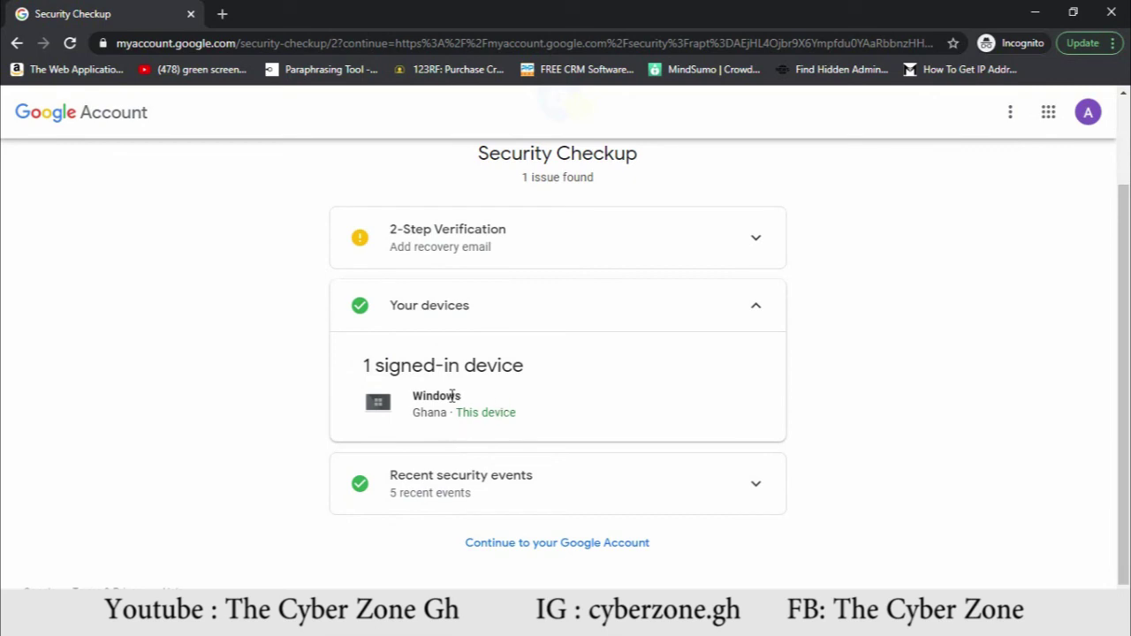
left_click(750, 307)
left_click(756, 409)
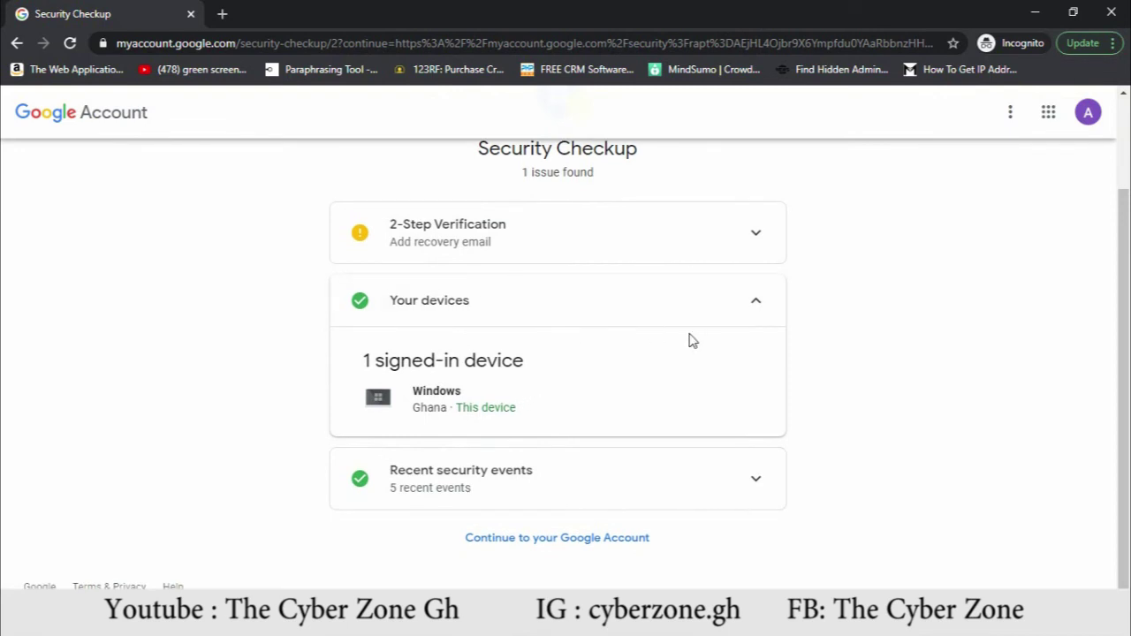
left_click(758, 306)
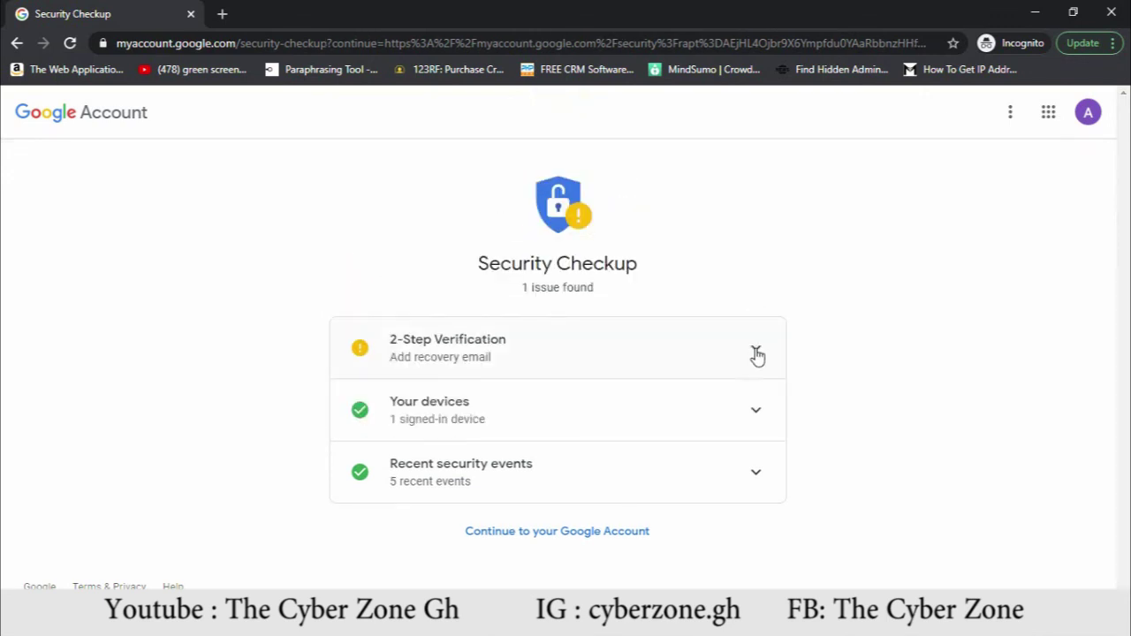
Expand 2-Step Verification to read the Add recovery email recommendation
left_click(756, 353)
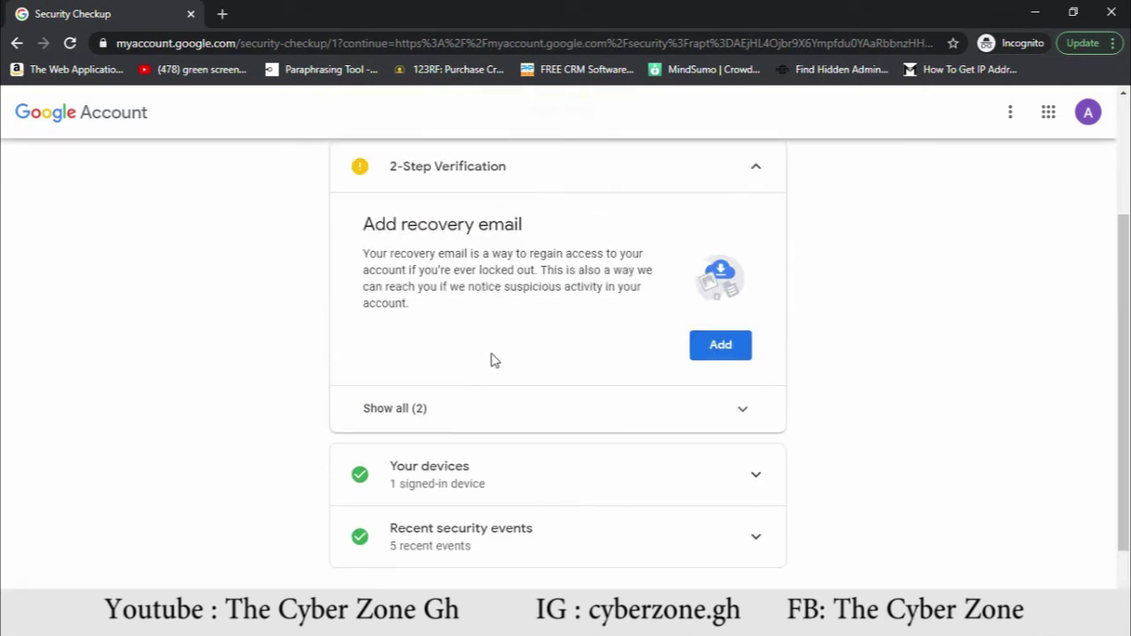
scroll(469, 328, "up", 2)
scroll(492, 324, "down", 2)
scroll(619, 347, "up", 1)
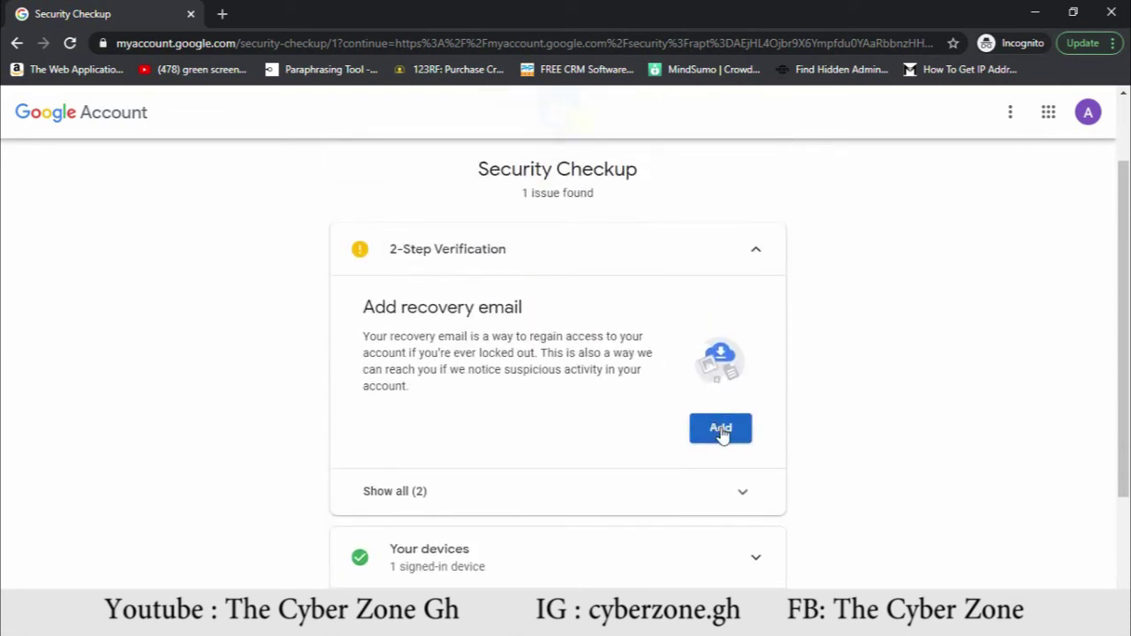
Start adding a recovery email and focus the password field to re-verify identity
left_click(722, 430)
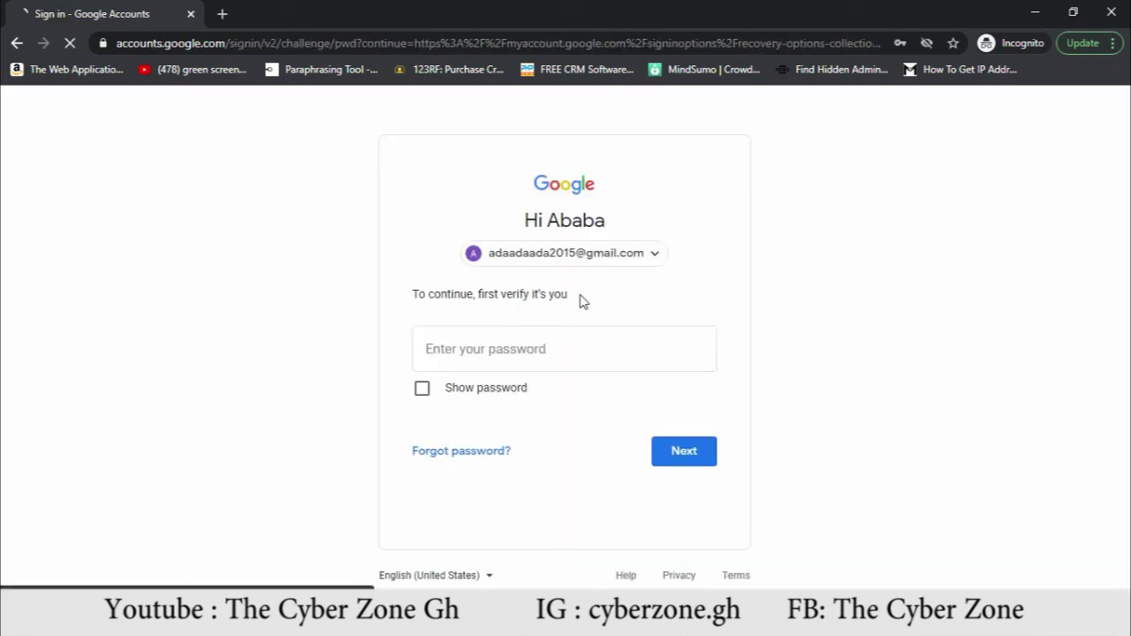
left_click(523, 348)
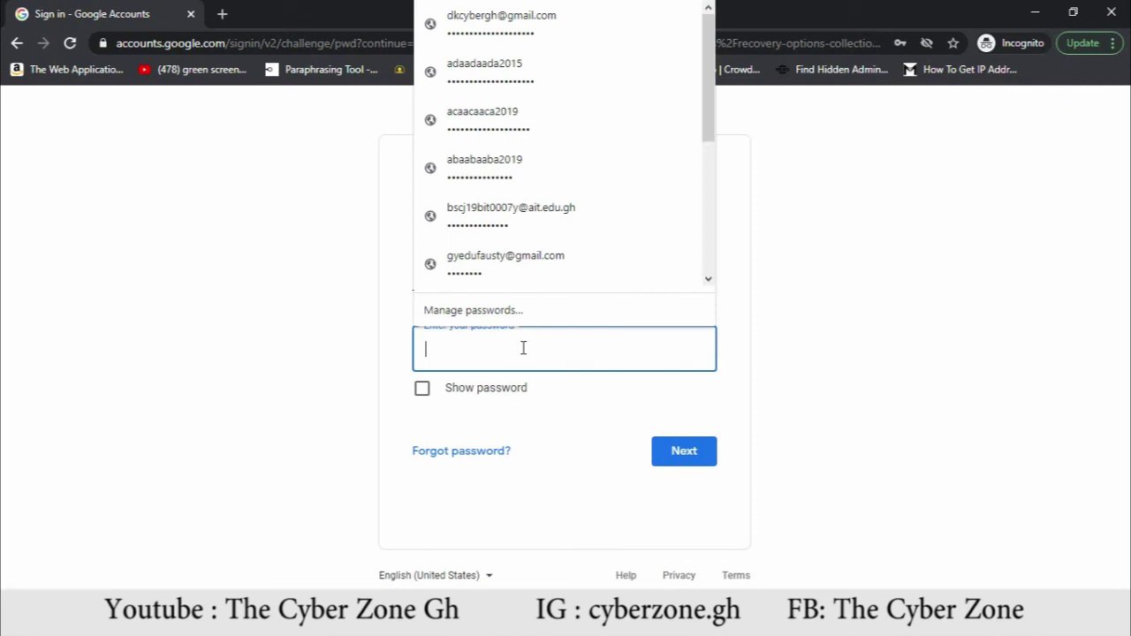
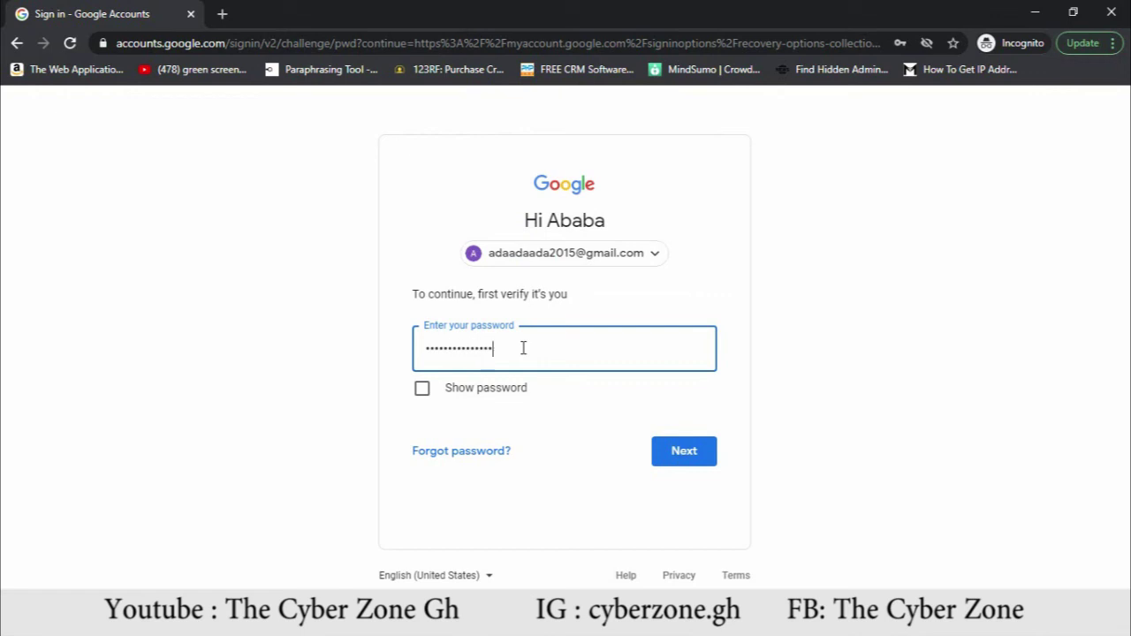
Submit the entered account password to verify identity
left_click(692, 453)
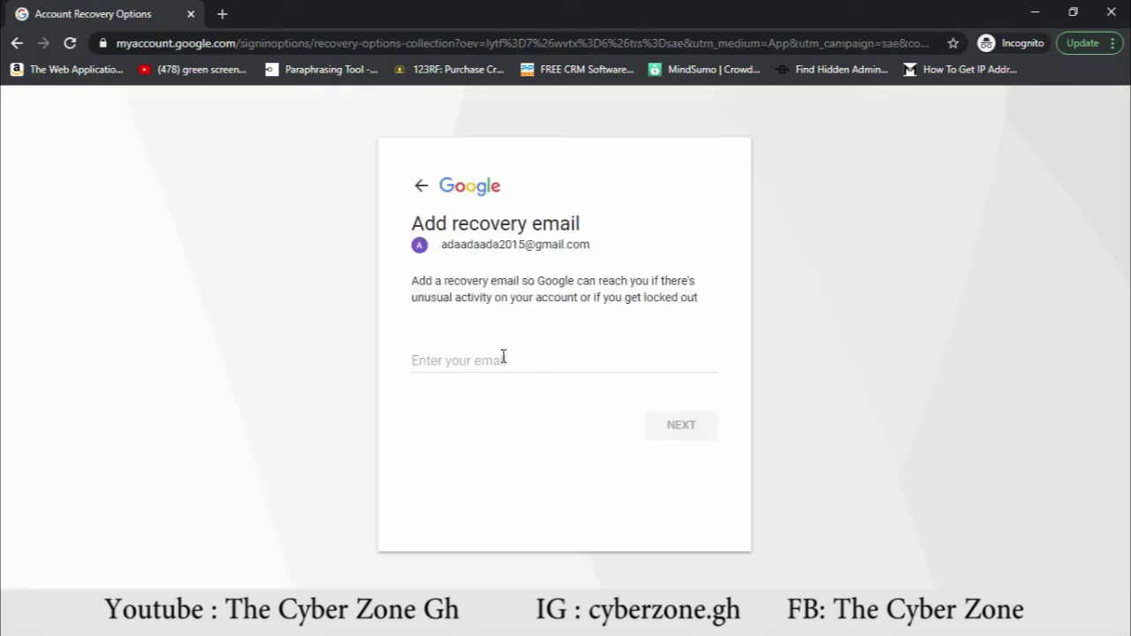
Enter the recovery email address in the email field and submit it
left_click(506, 356)
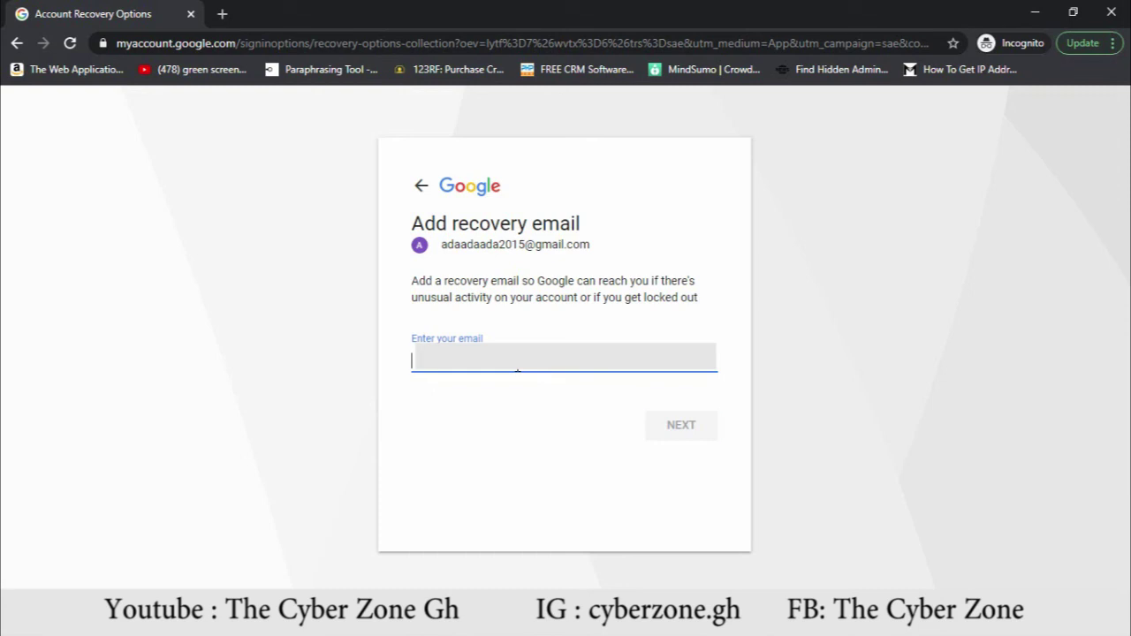
type("g")
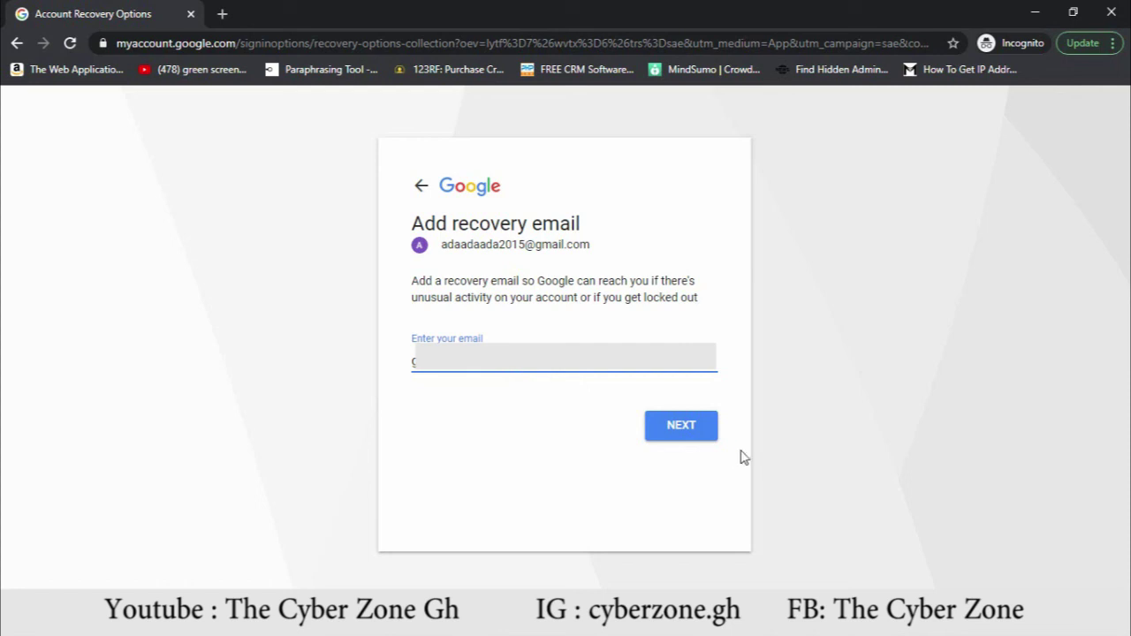
left_click(685, 431)
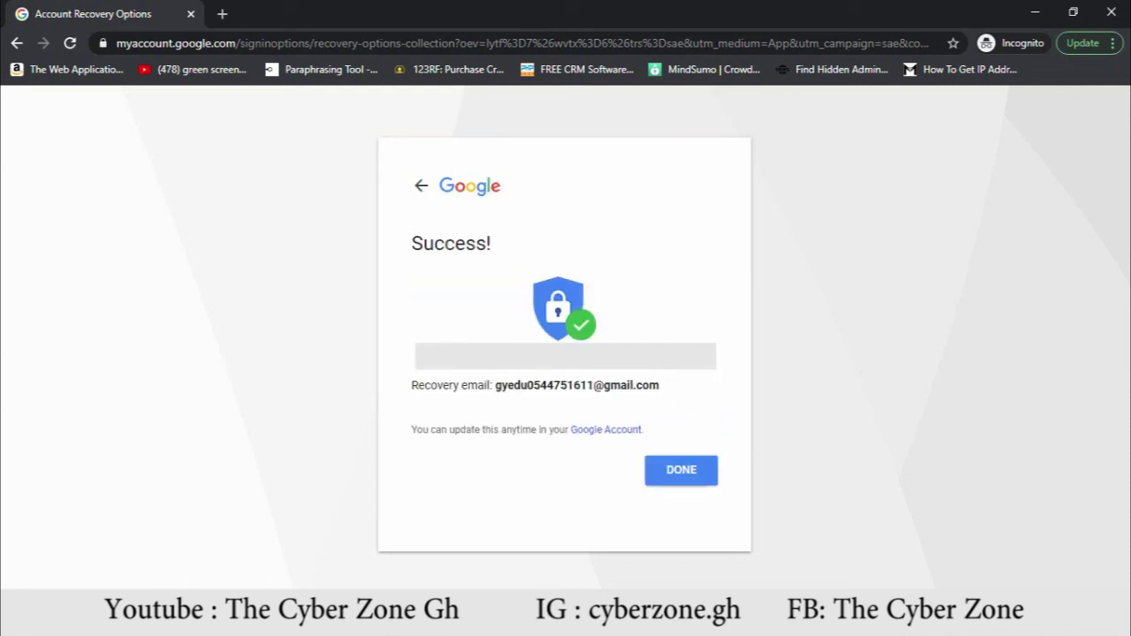
Finish the recovery email setup and continue from Security Checkup to the Security page
left_click(681, 469)
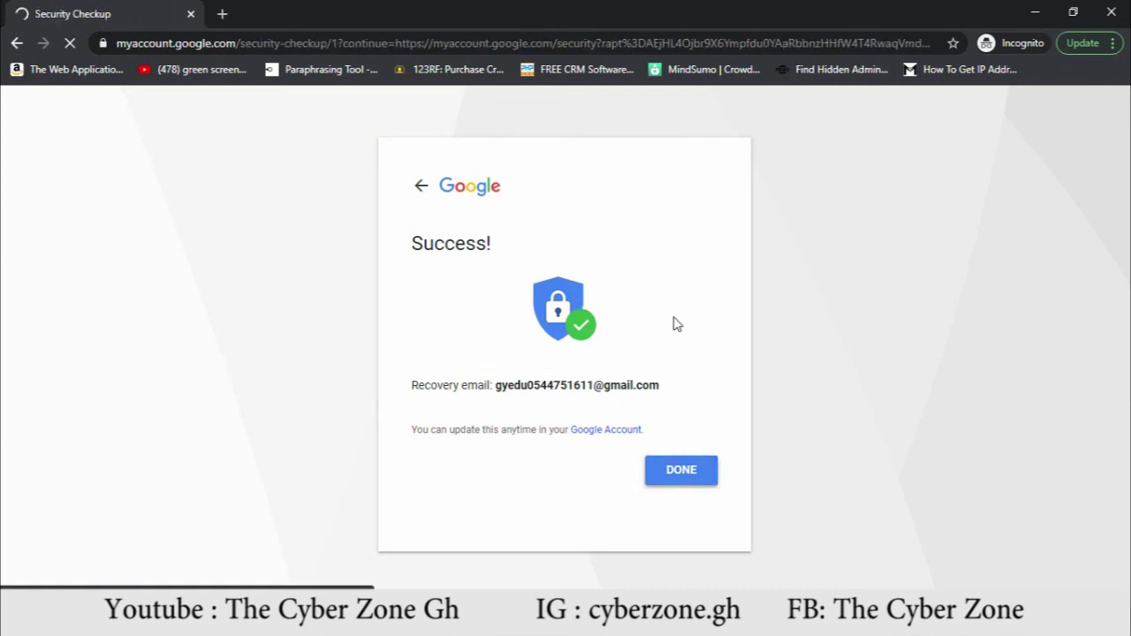
scroll(598, 286, "down", 3)
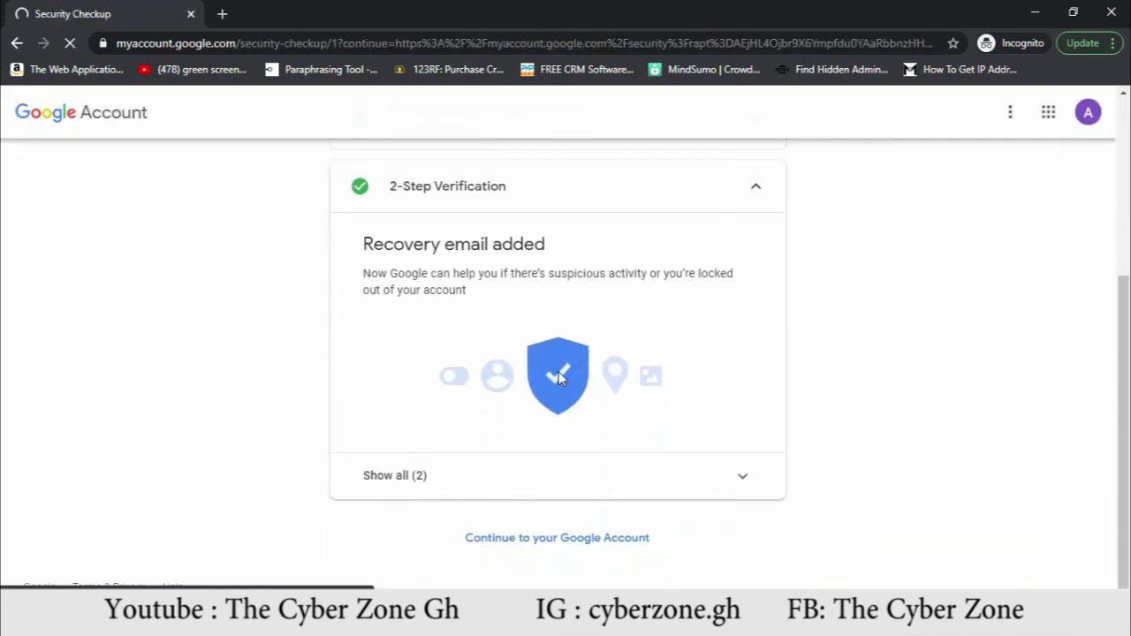
left_click(553, 539)
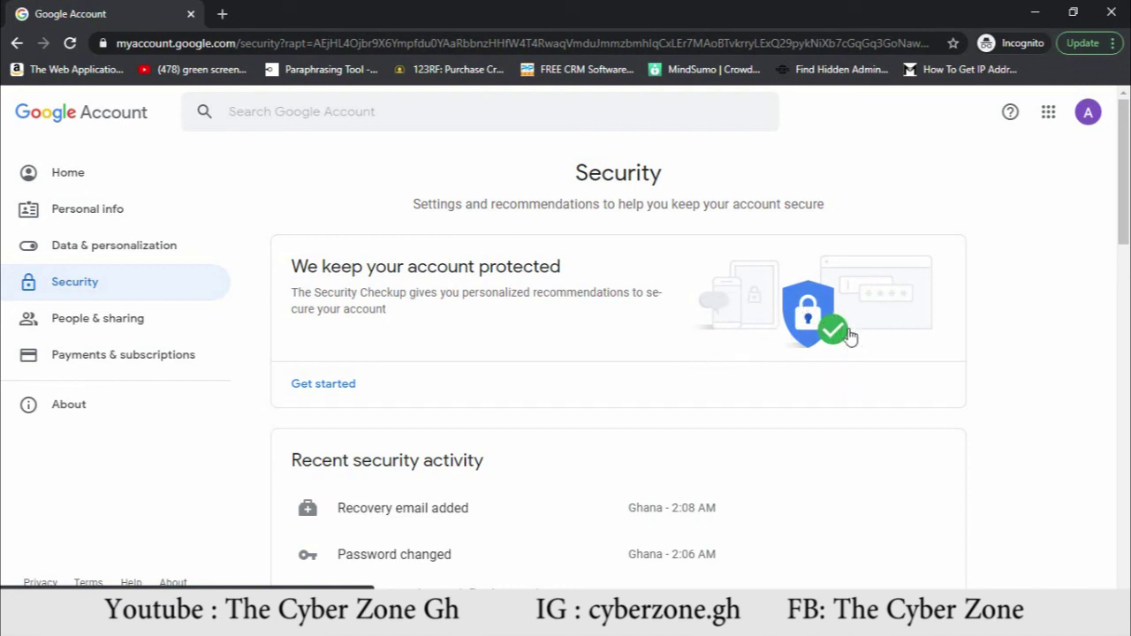
scroll(757, 330, "down", 2)
scroll(757, 340, "down", 3)
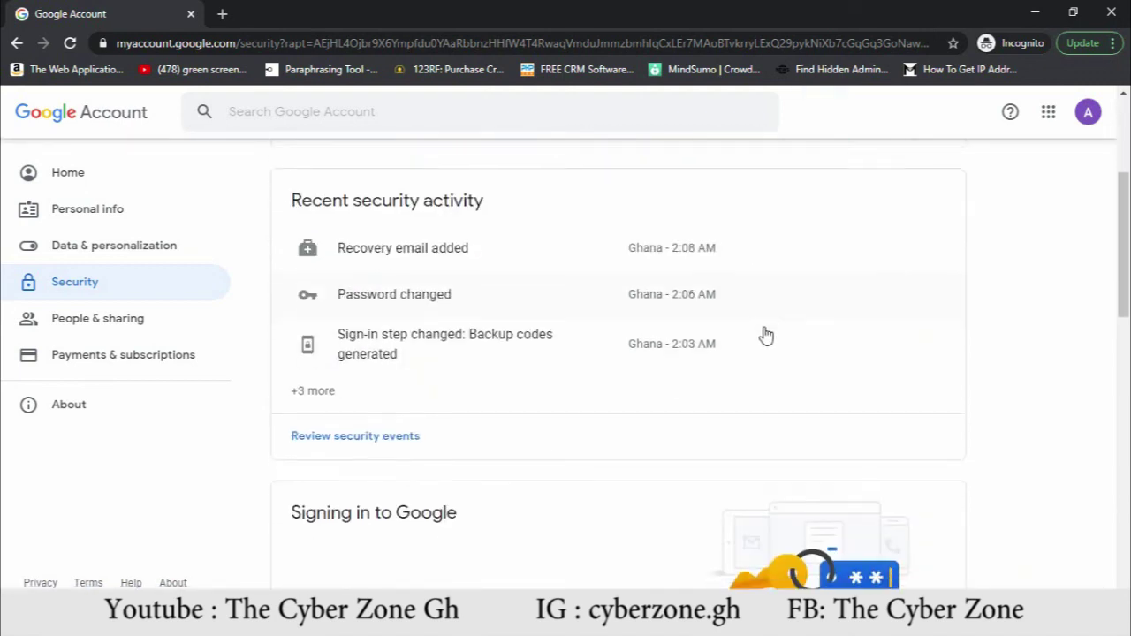
scroll(574, 313, "up", 4)
scroll(672, 306, "up", 1)
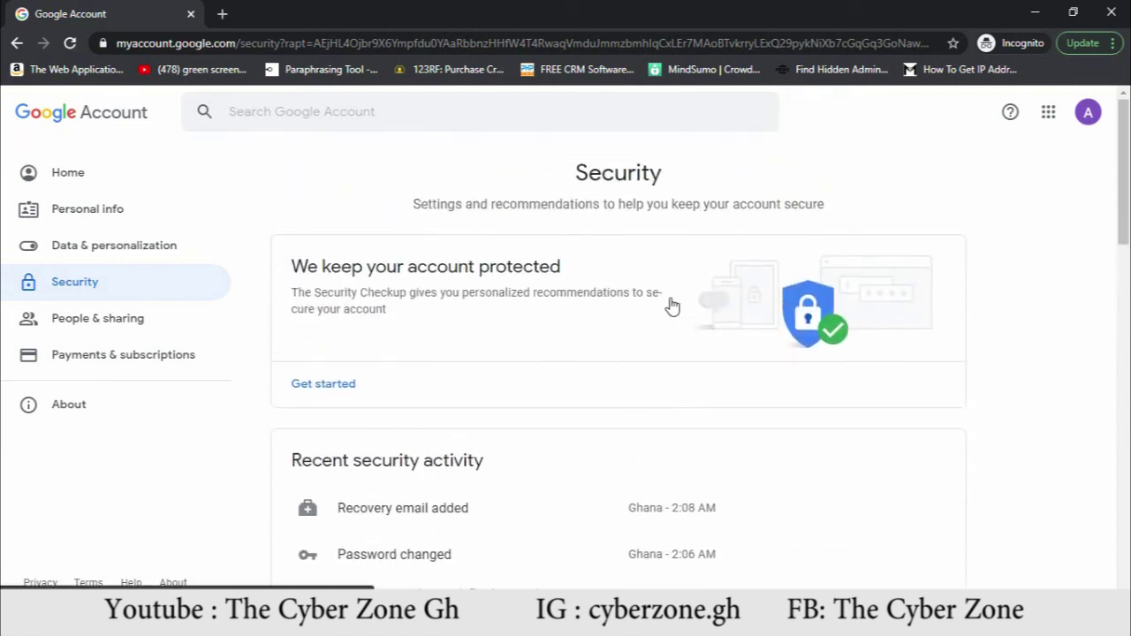